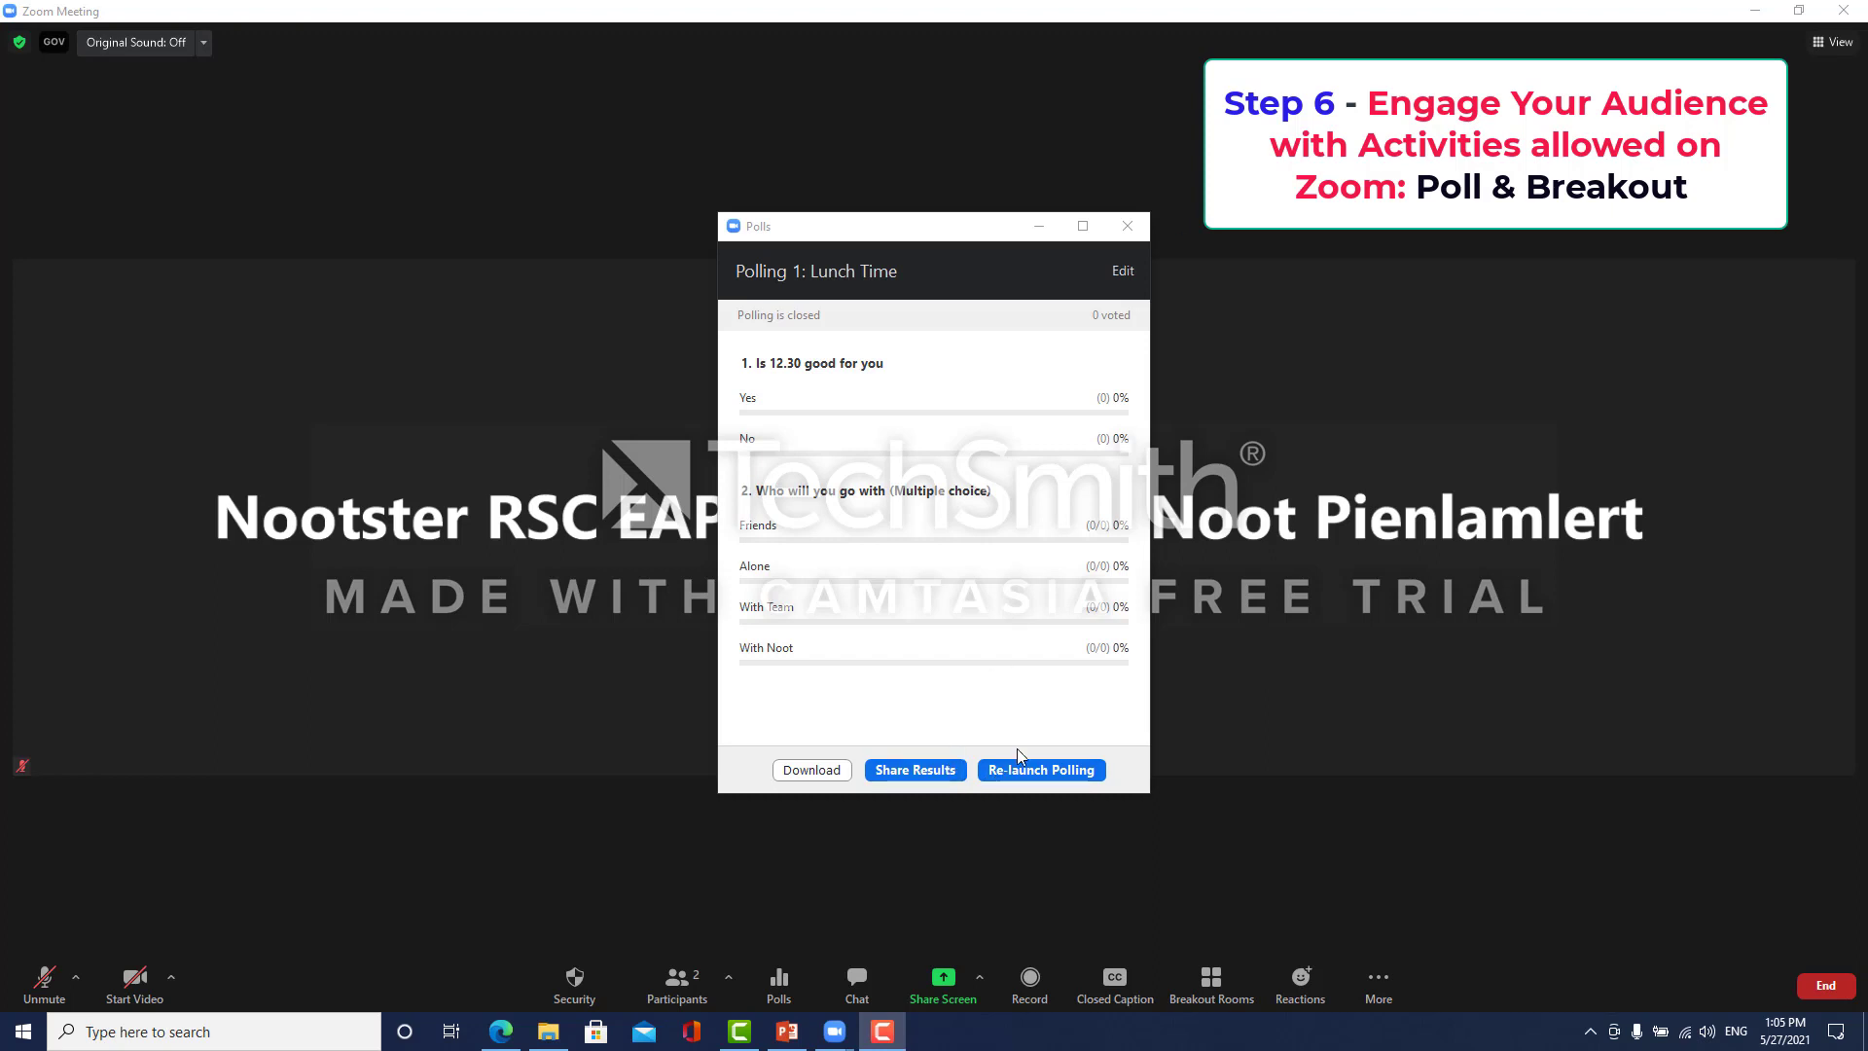
Re-launch the Lunch Time poll, clearing its existing results.
{"action": "left_click", "coordinate": [1026, 774]}
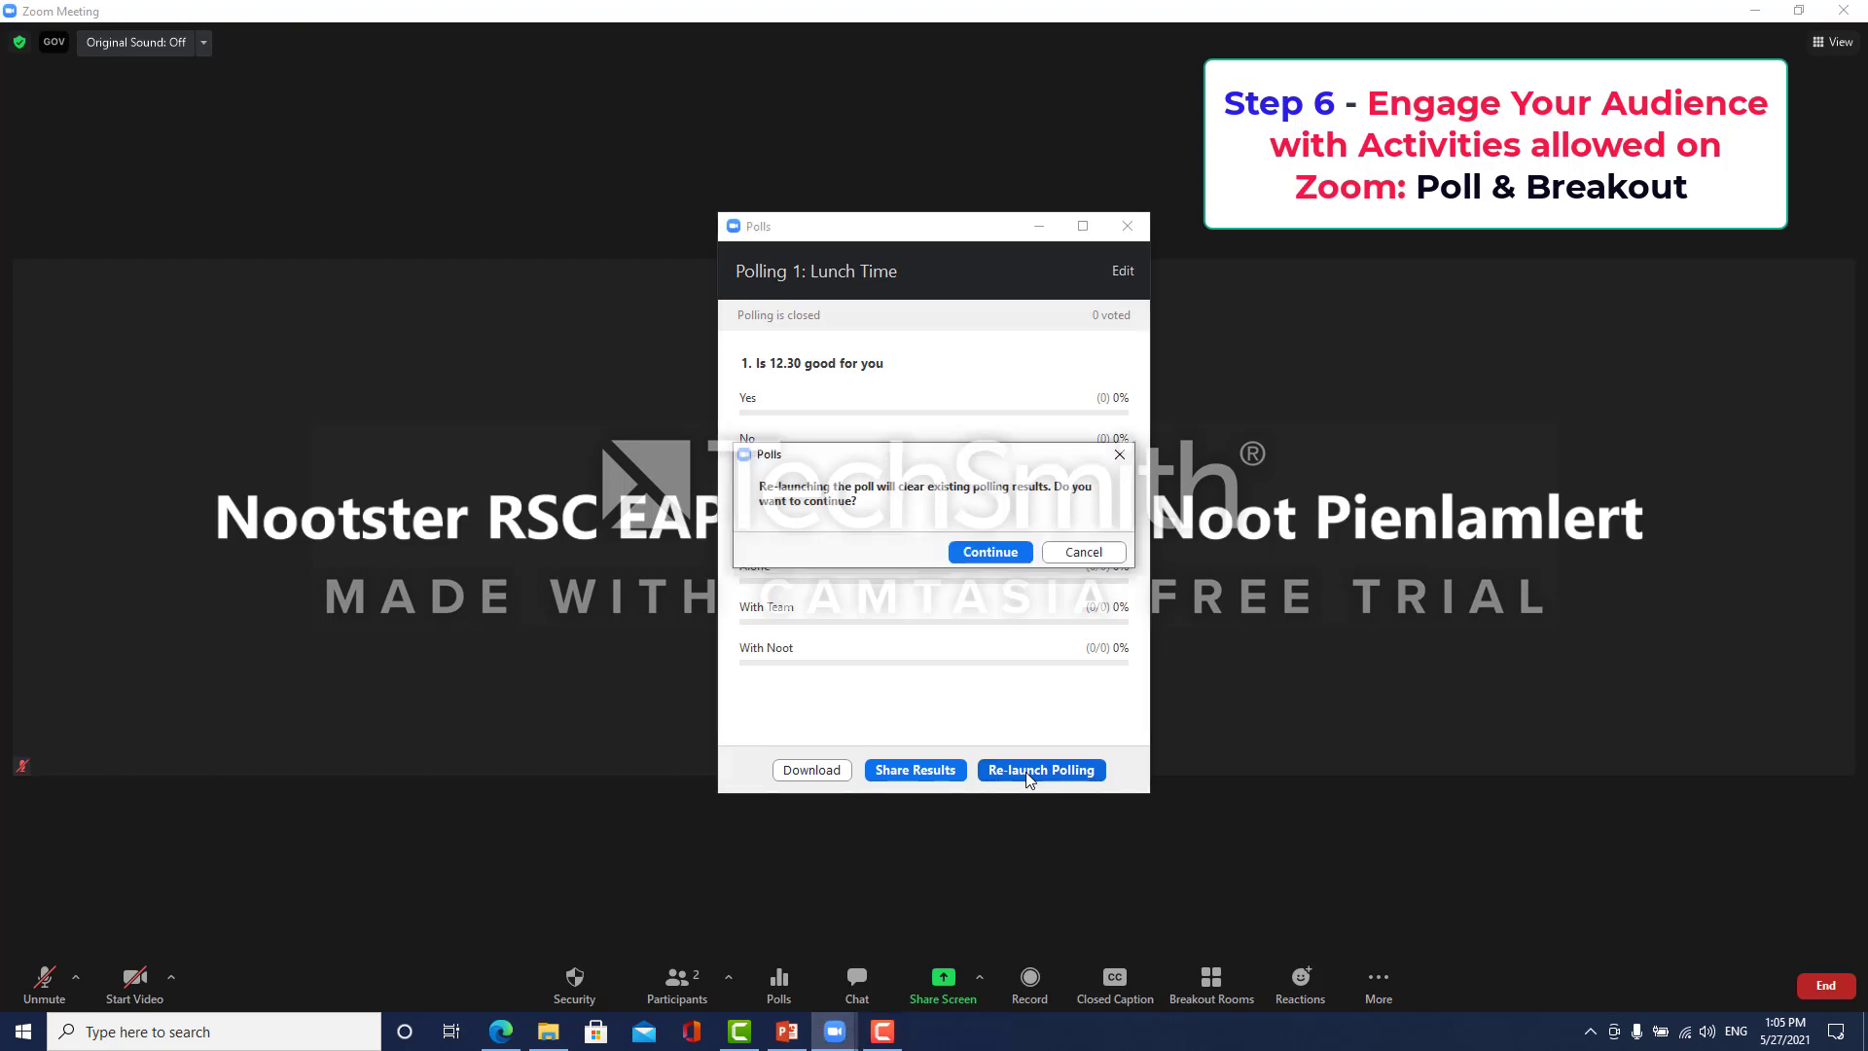
{"action": "left_click", "coordinate": [985, 554]}
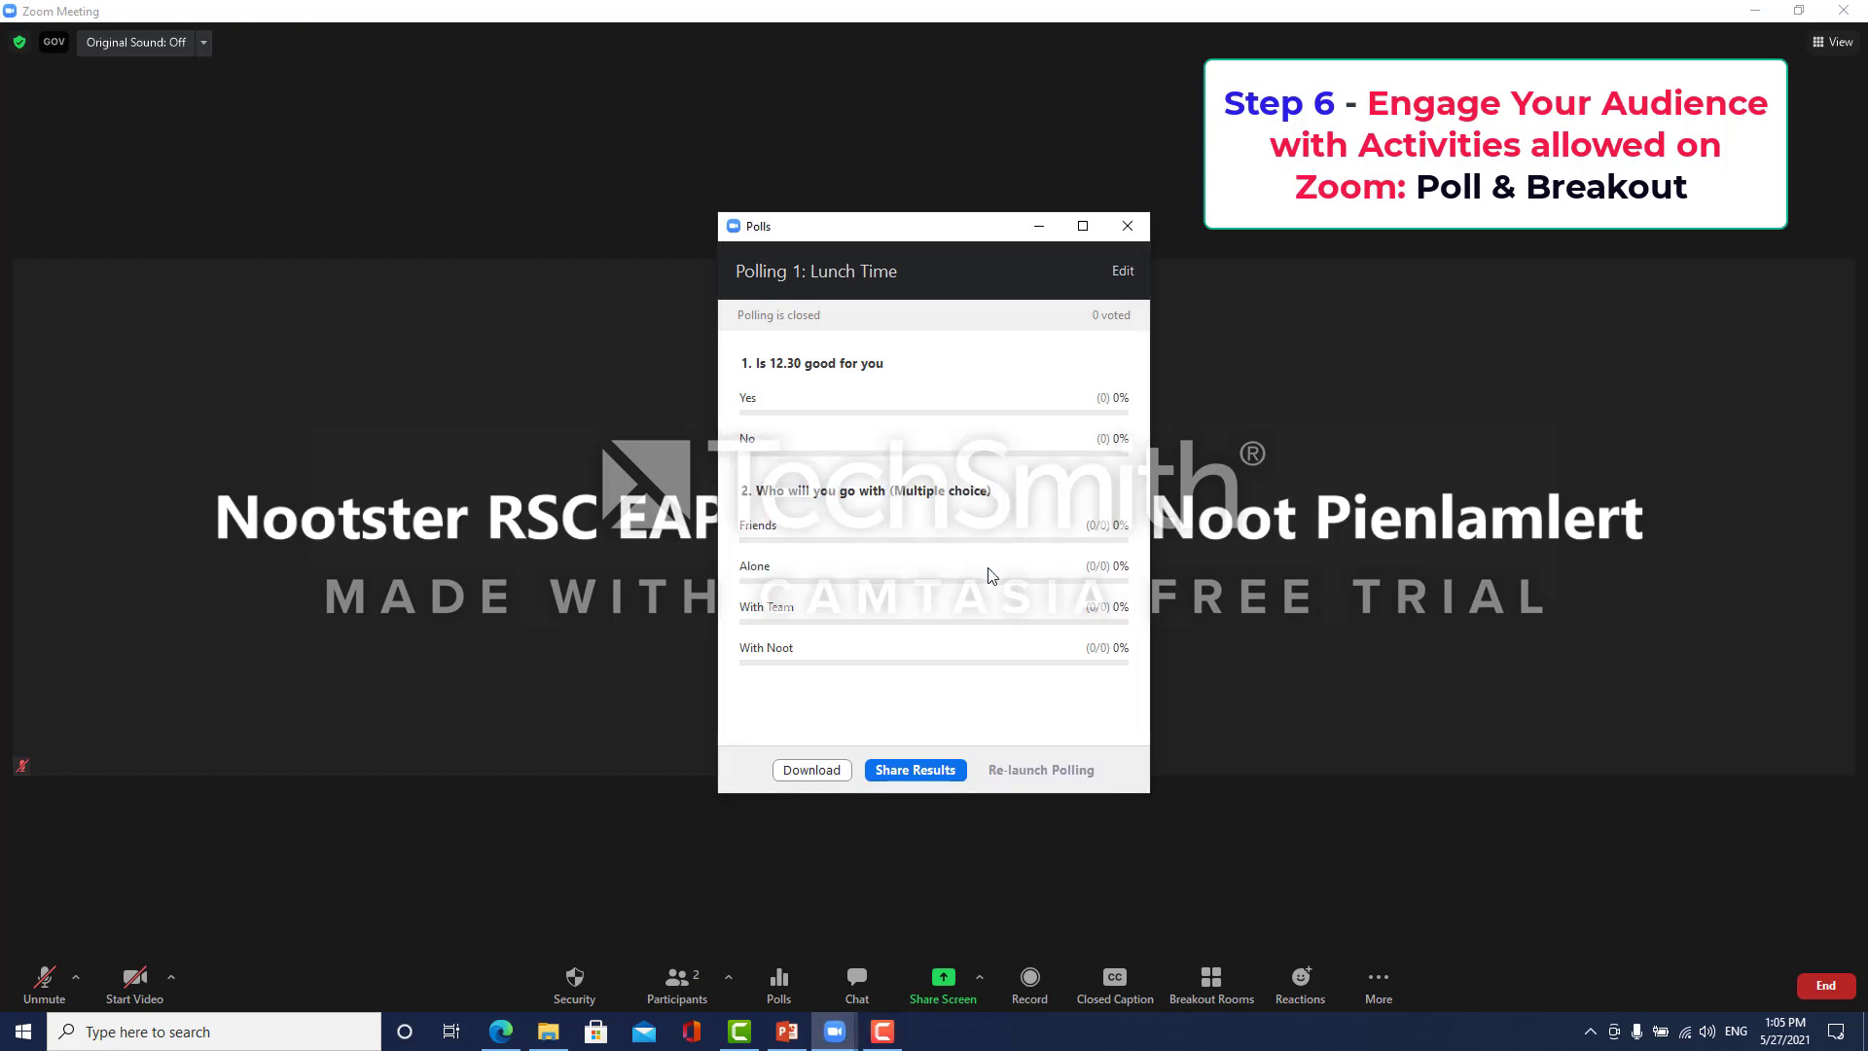
{"action": "left_click", "coordinate": [1265, 27]}
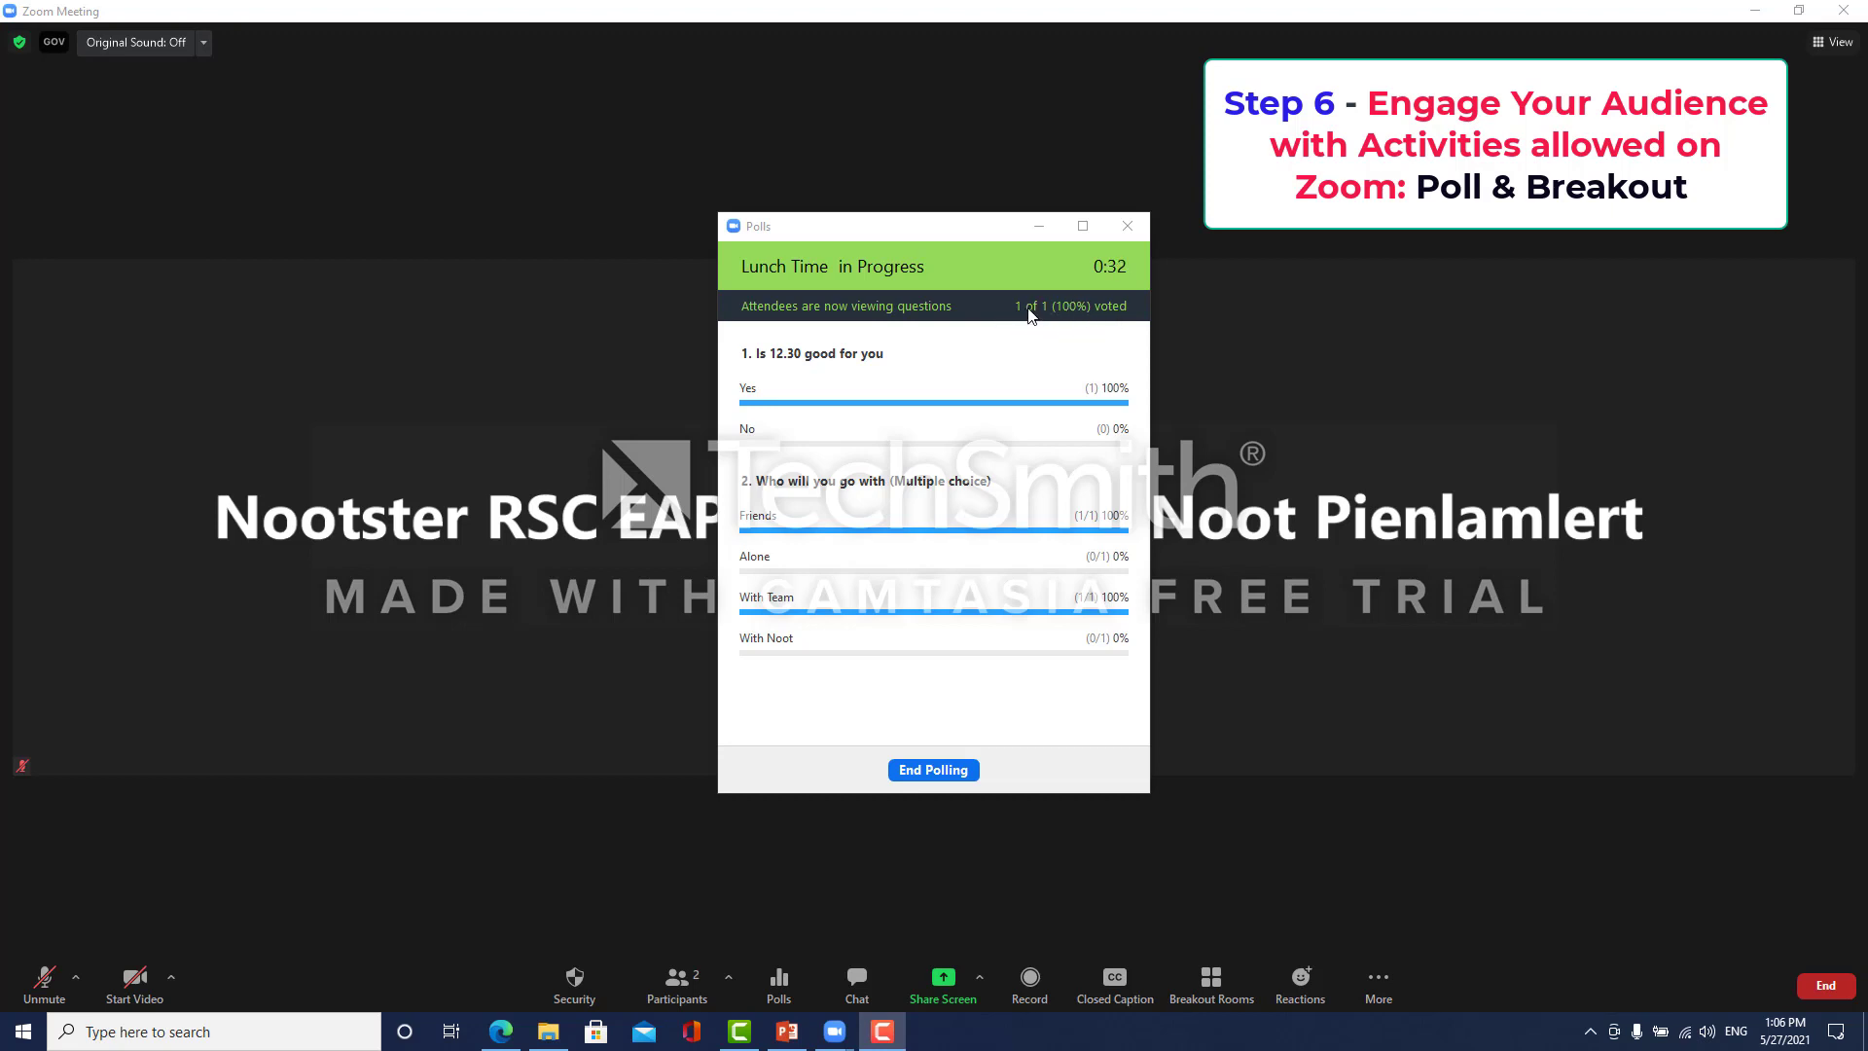
End the Lunch Time poll and share its results with the attendees.
{"action": "left_click", "coordinate": [933, 769]}
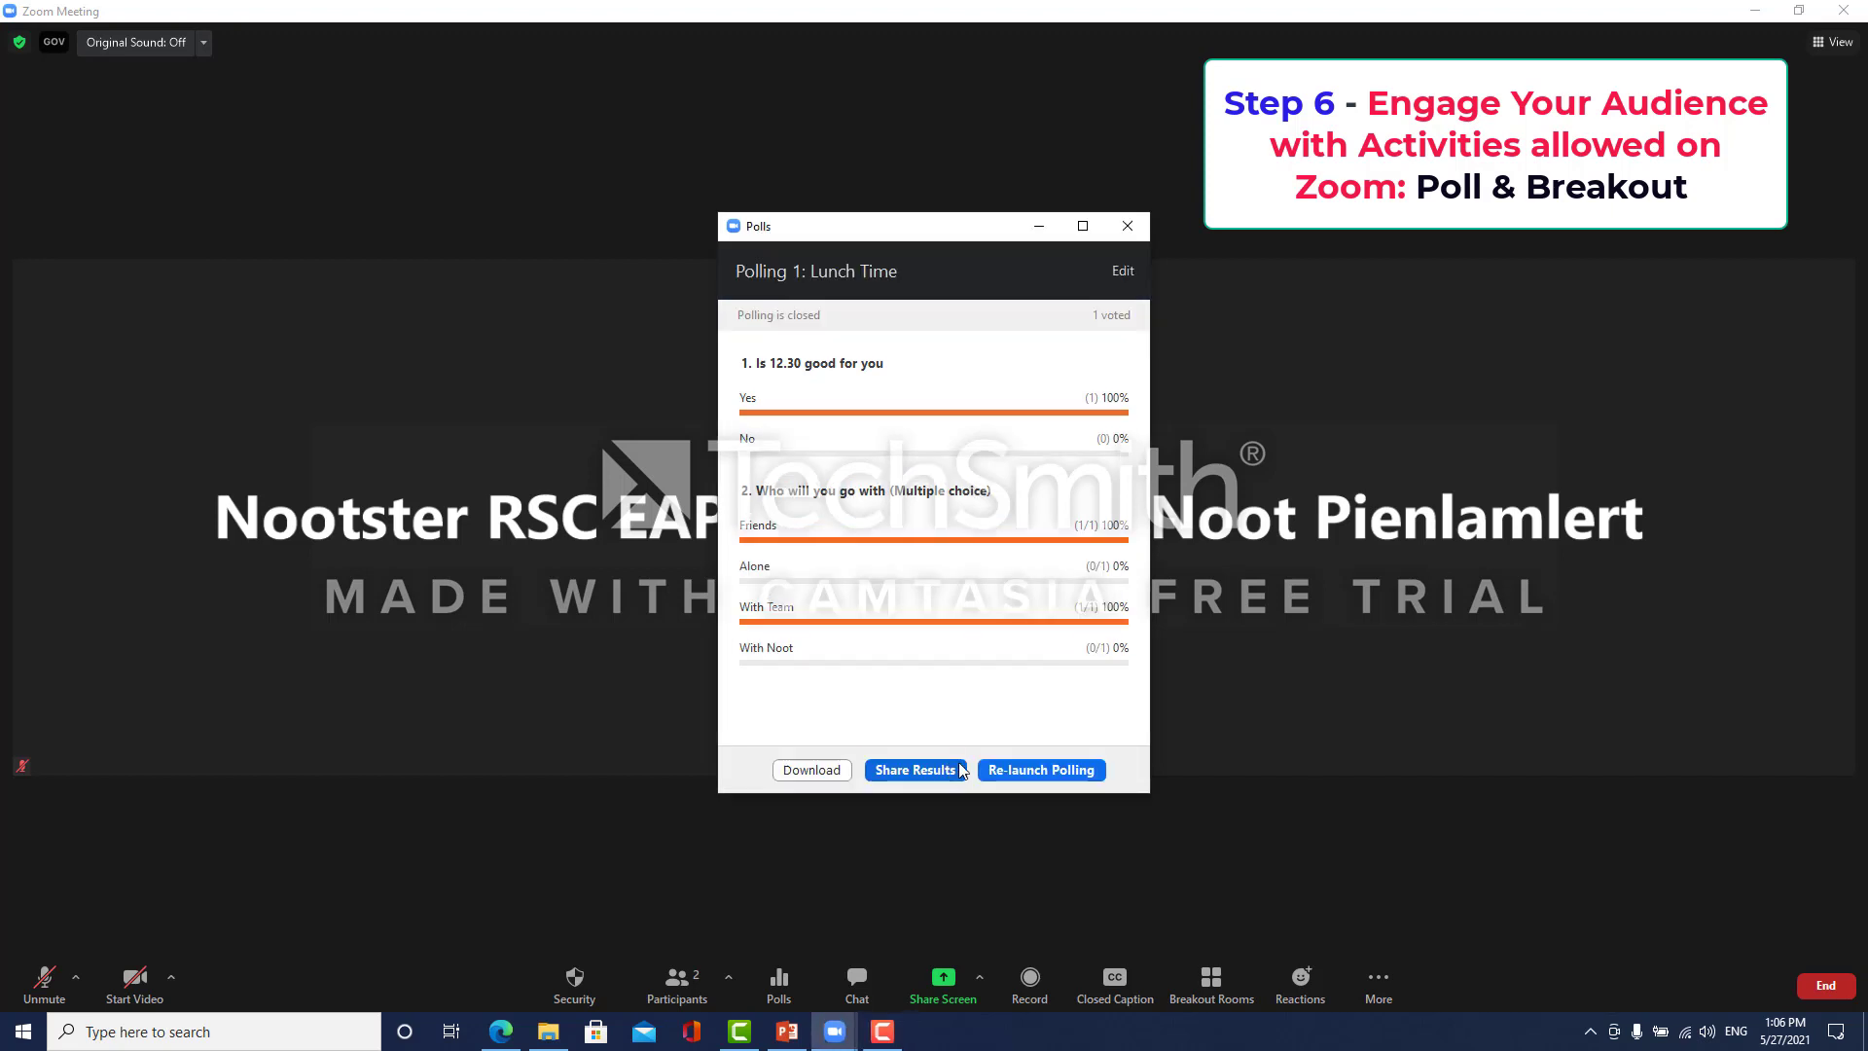
{"action": "left_click", "coordinate": [942, 776]}
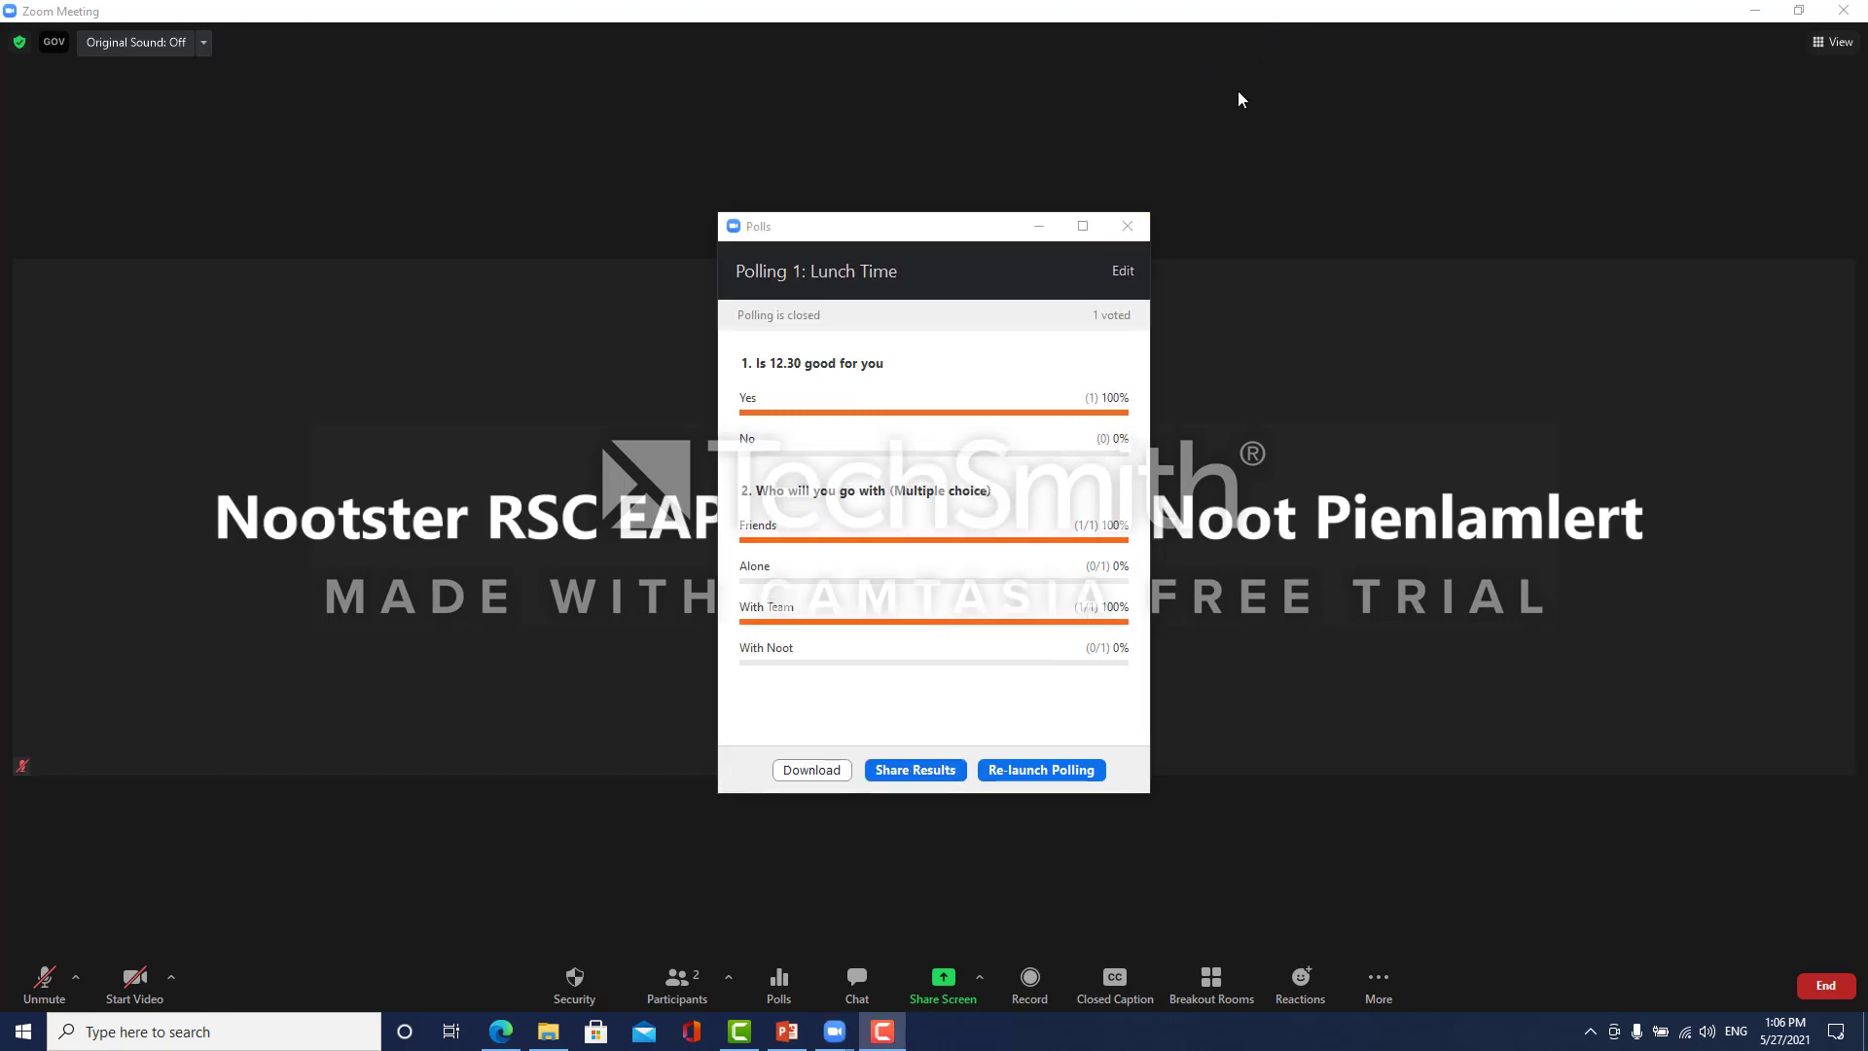
Add a meeting poll titled "Which answer is the best" with the question "What is the best way to communicate".
{"action": "left_click", "coordinate": [1121, 273]}
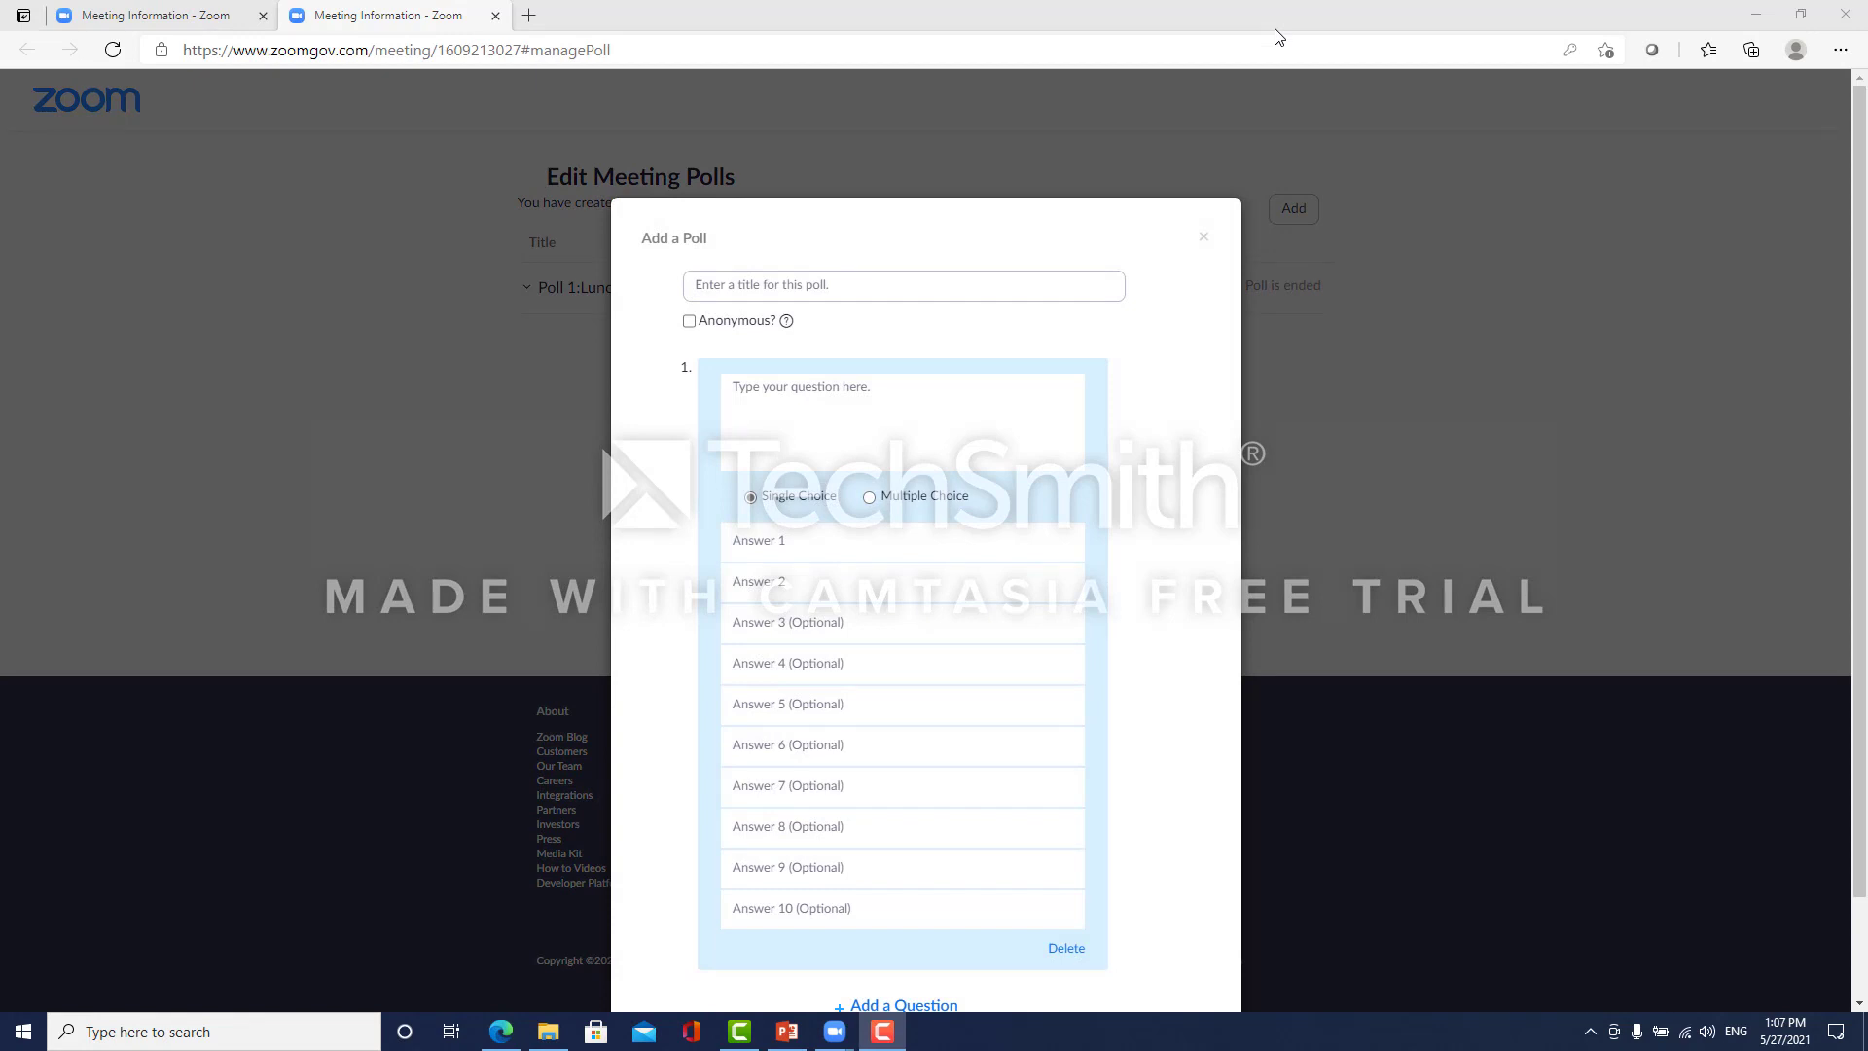
{"action": "left_click", "coordinate": [1004, 285]}
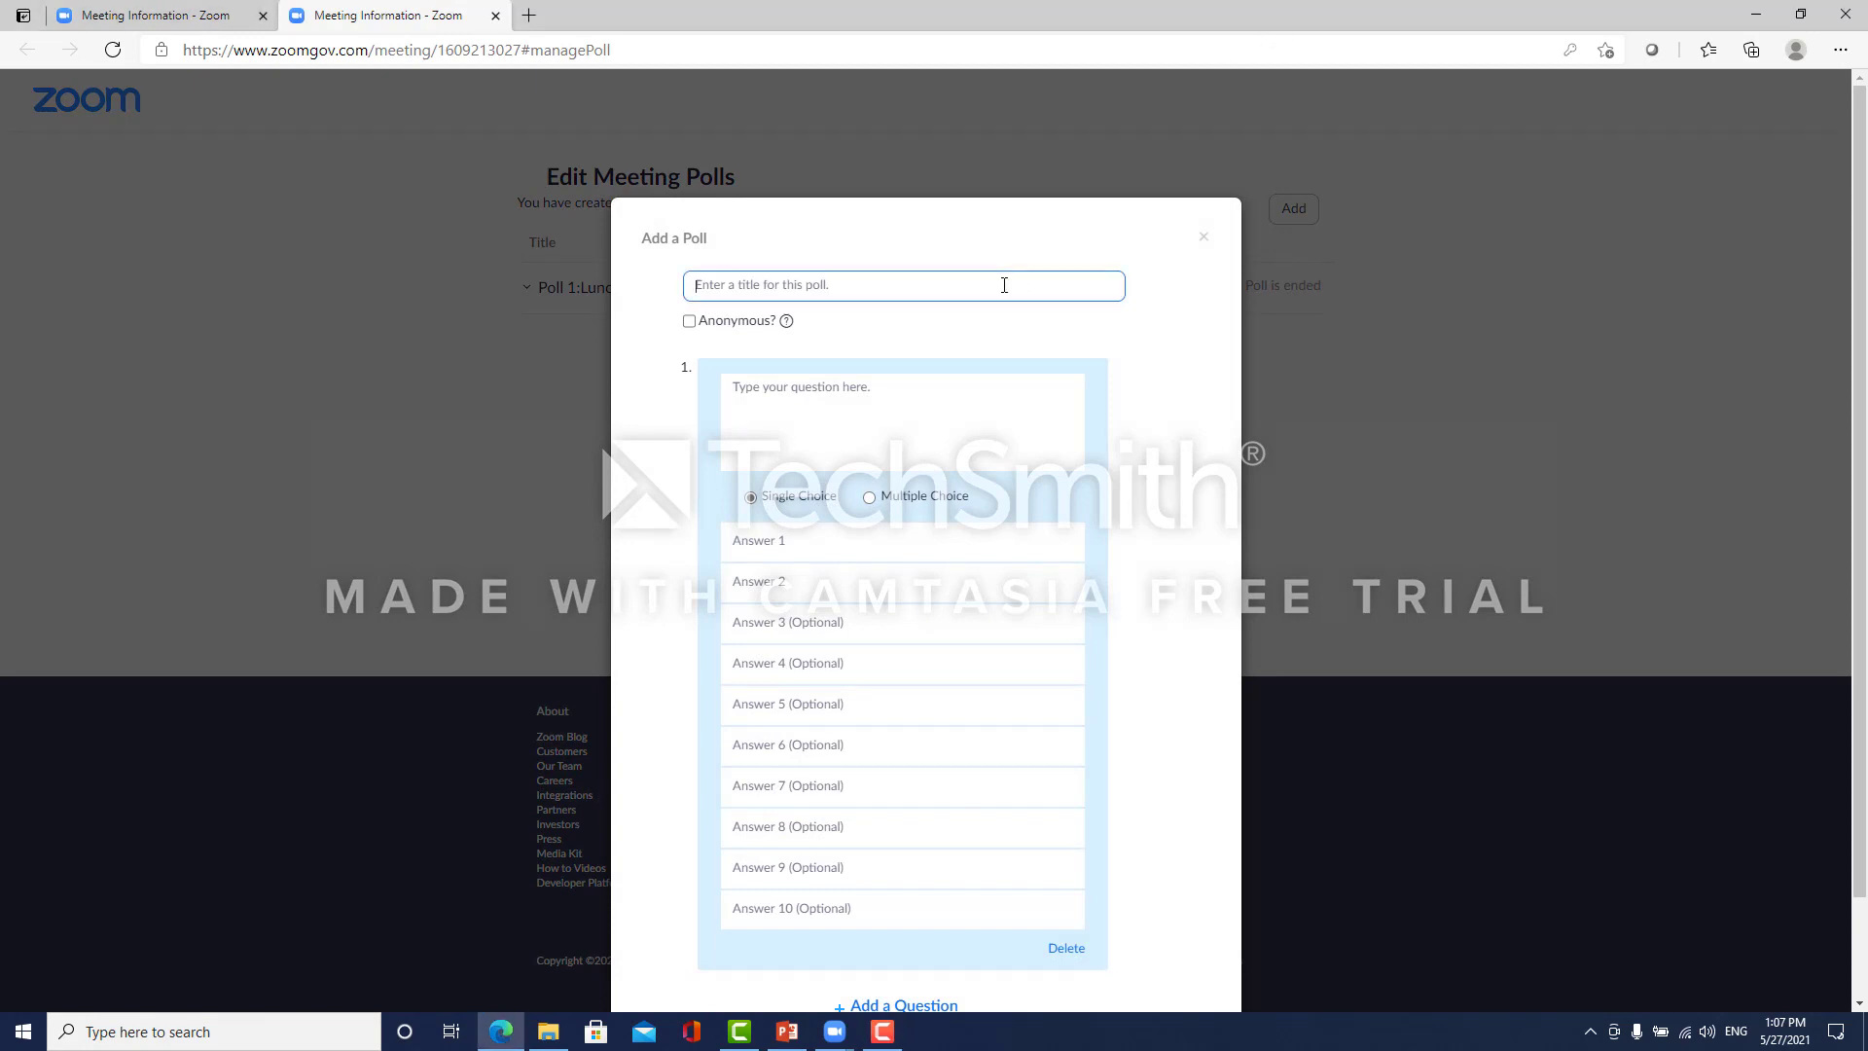
{"action": "type", "text": "Which answer is the best"}
{"action": "left_click", "coordinate": [940, 413]}
{"action": "type", "text": "1"}
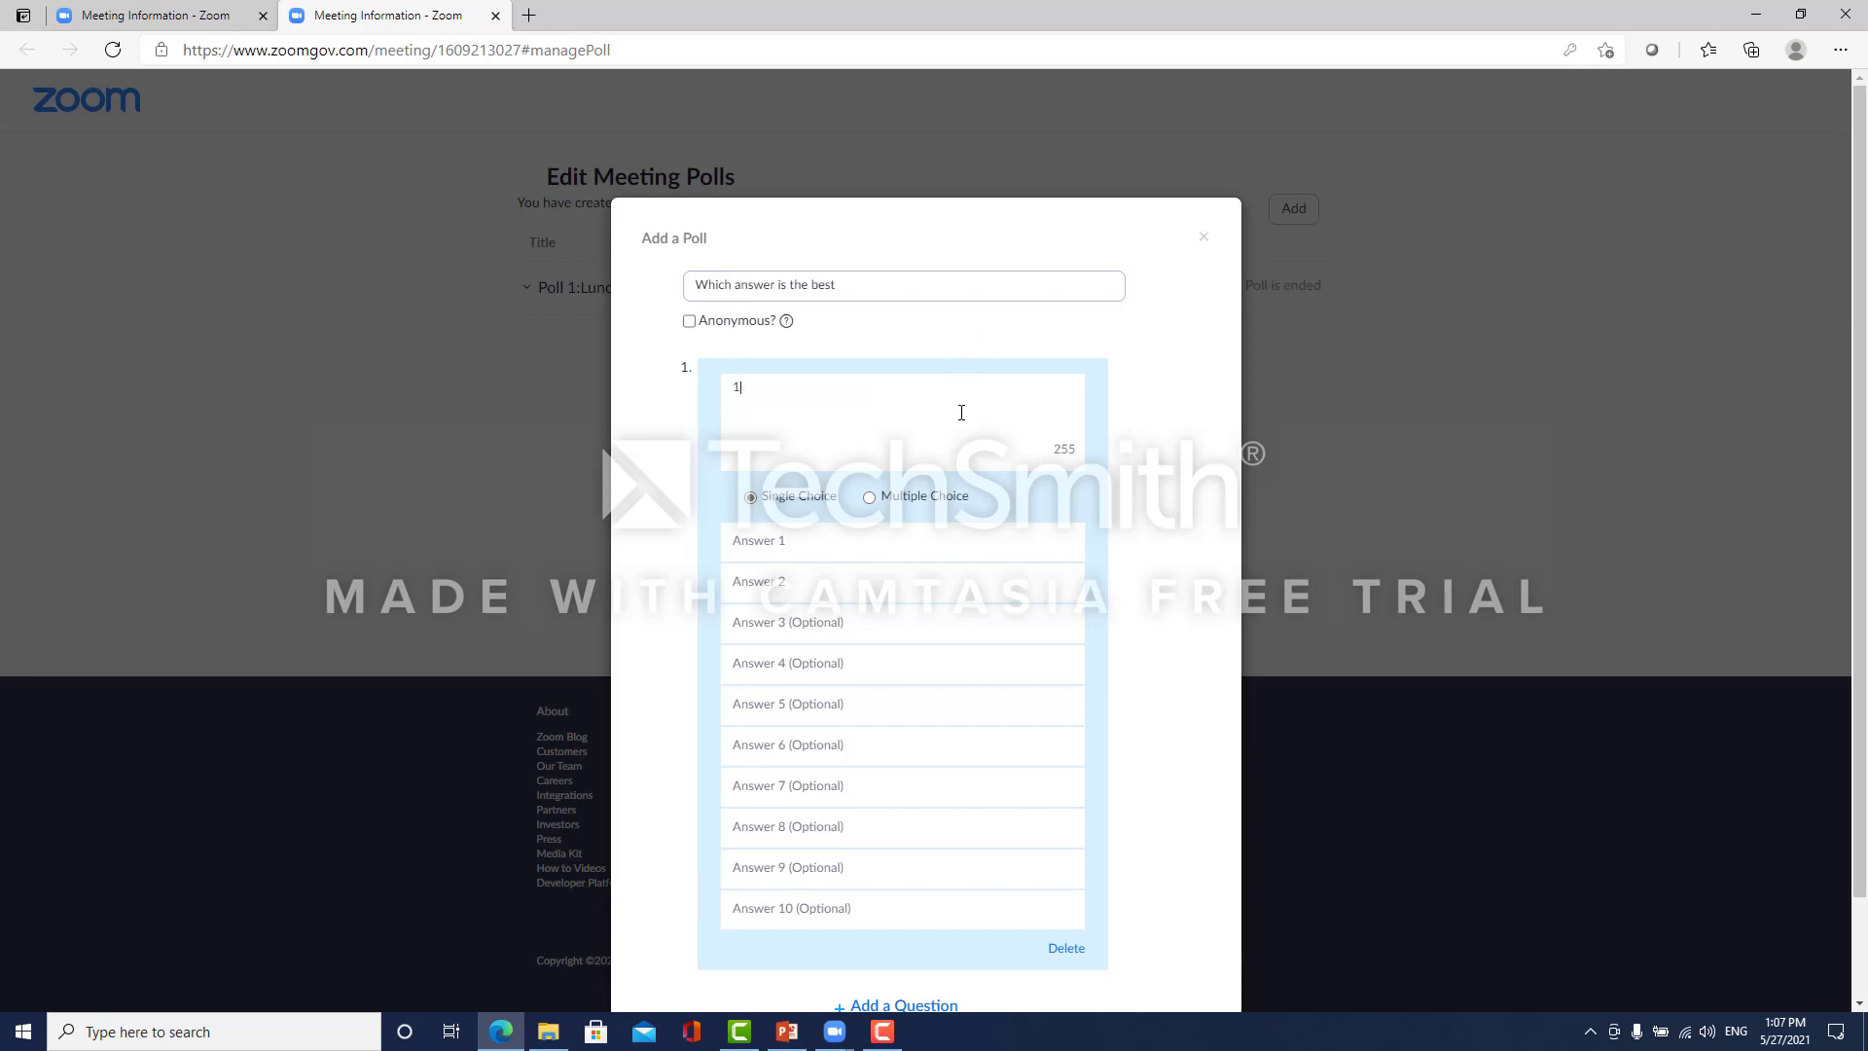
{"action": "left_click", "coordinate": [933, 545]}
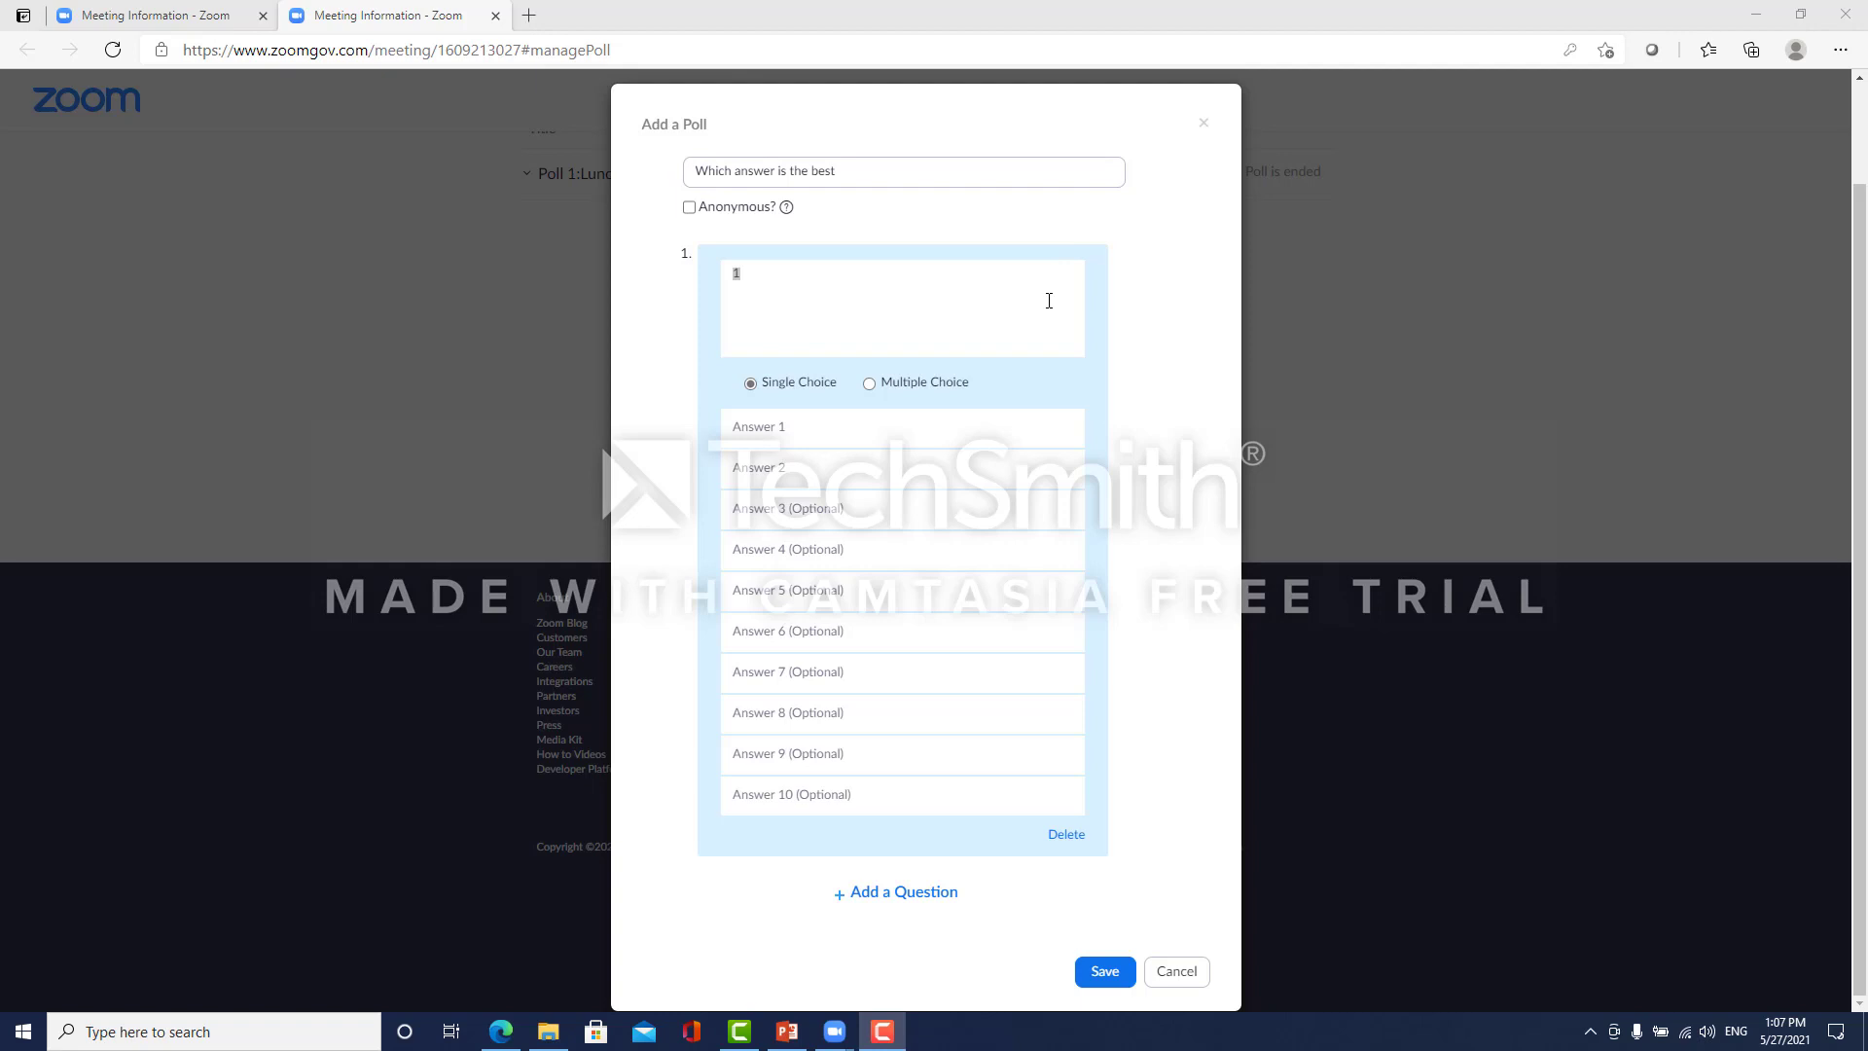
{"action": "left_click", "coordinate": [1047, 302]}
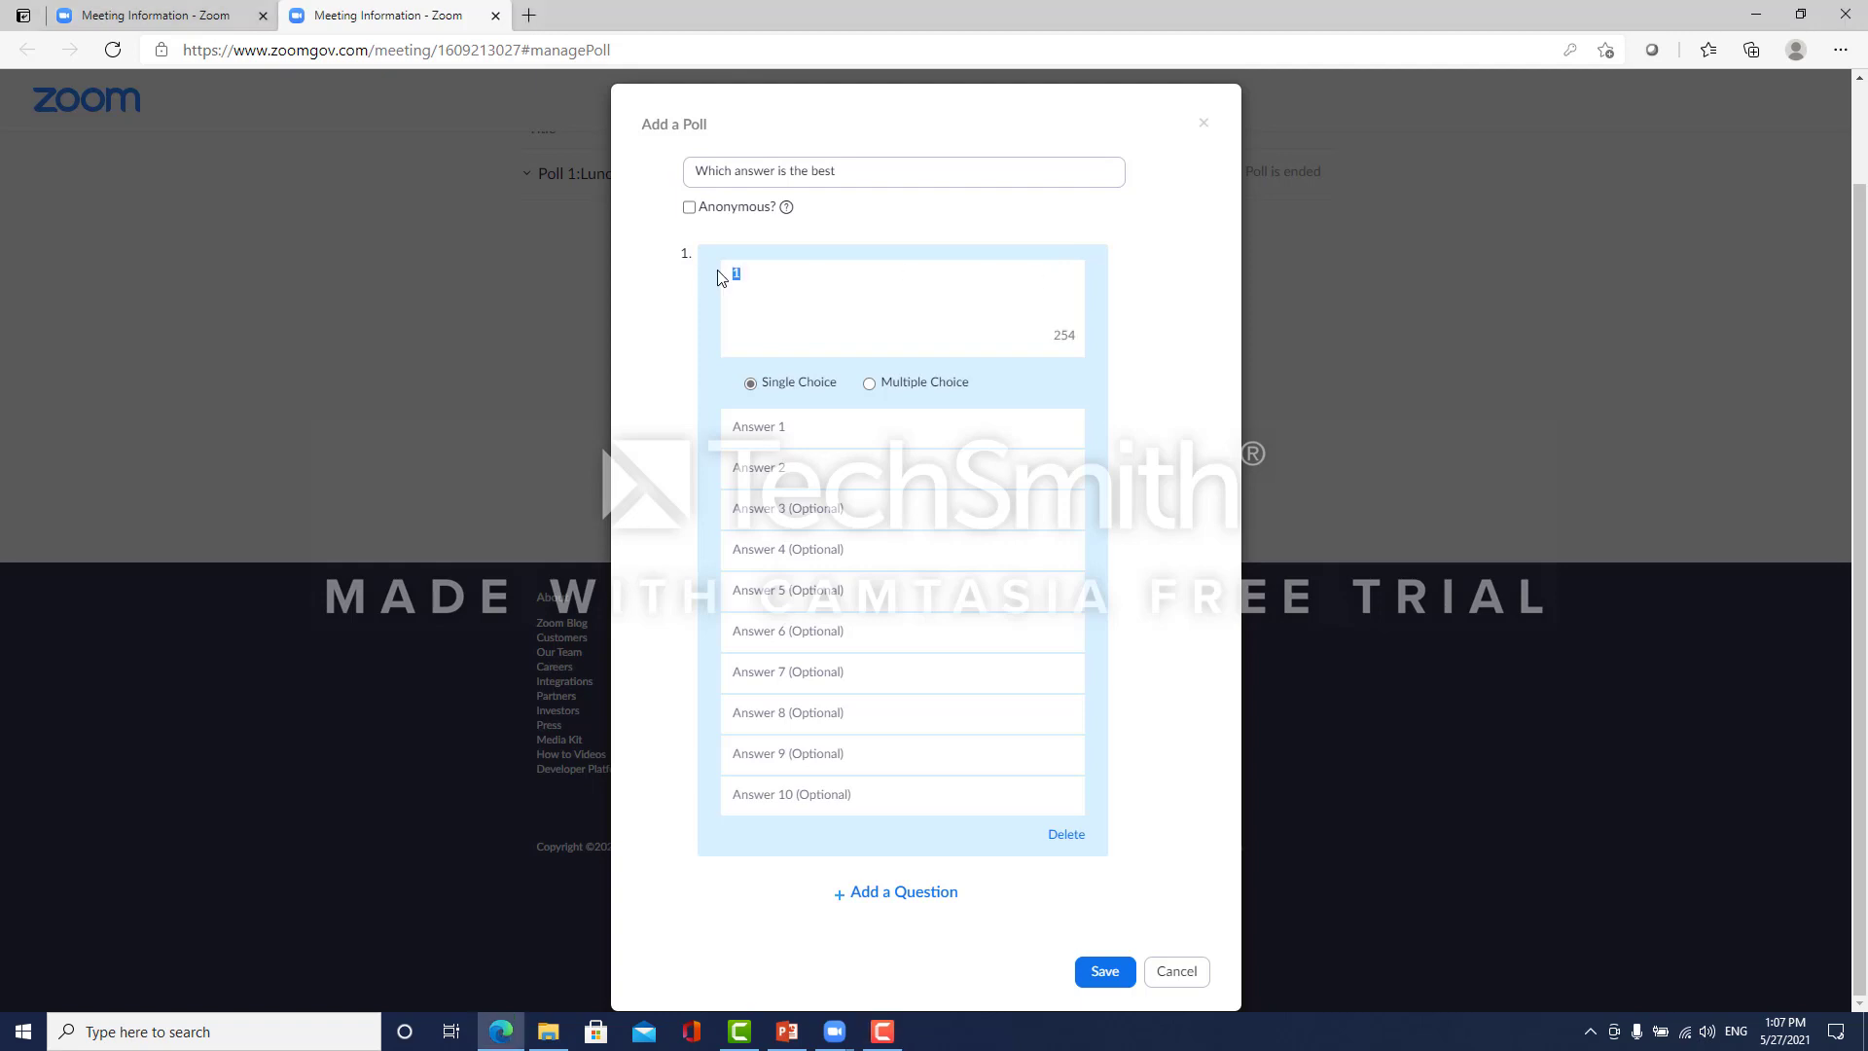
{"action": "type", "text": "What is the best way to communicate"}
Give the question the multiple-choice answers "Verbal", "Nonverbal" and "Words", and save the new poll.
{"action": "left_click", "coordinate": [846, 437]}
{"action": "type", "text": "Verbal"}
{"action": "left_click", "coordinate": [874, 487]}
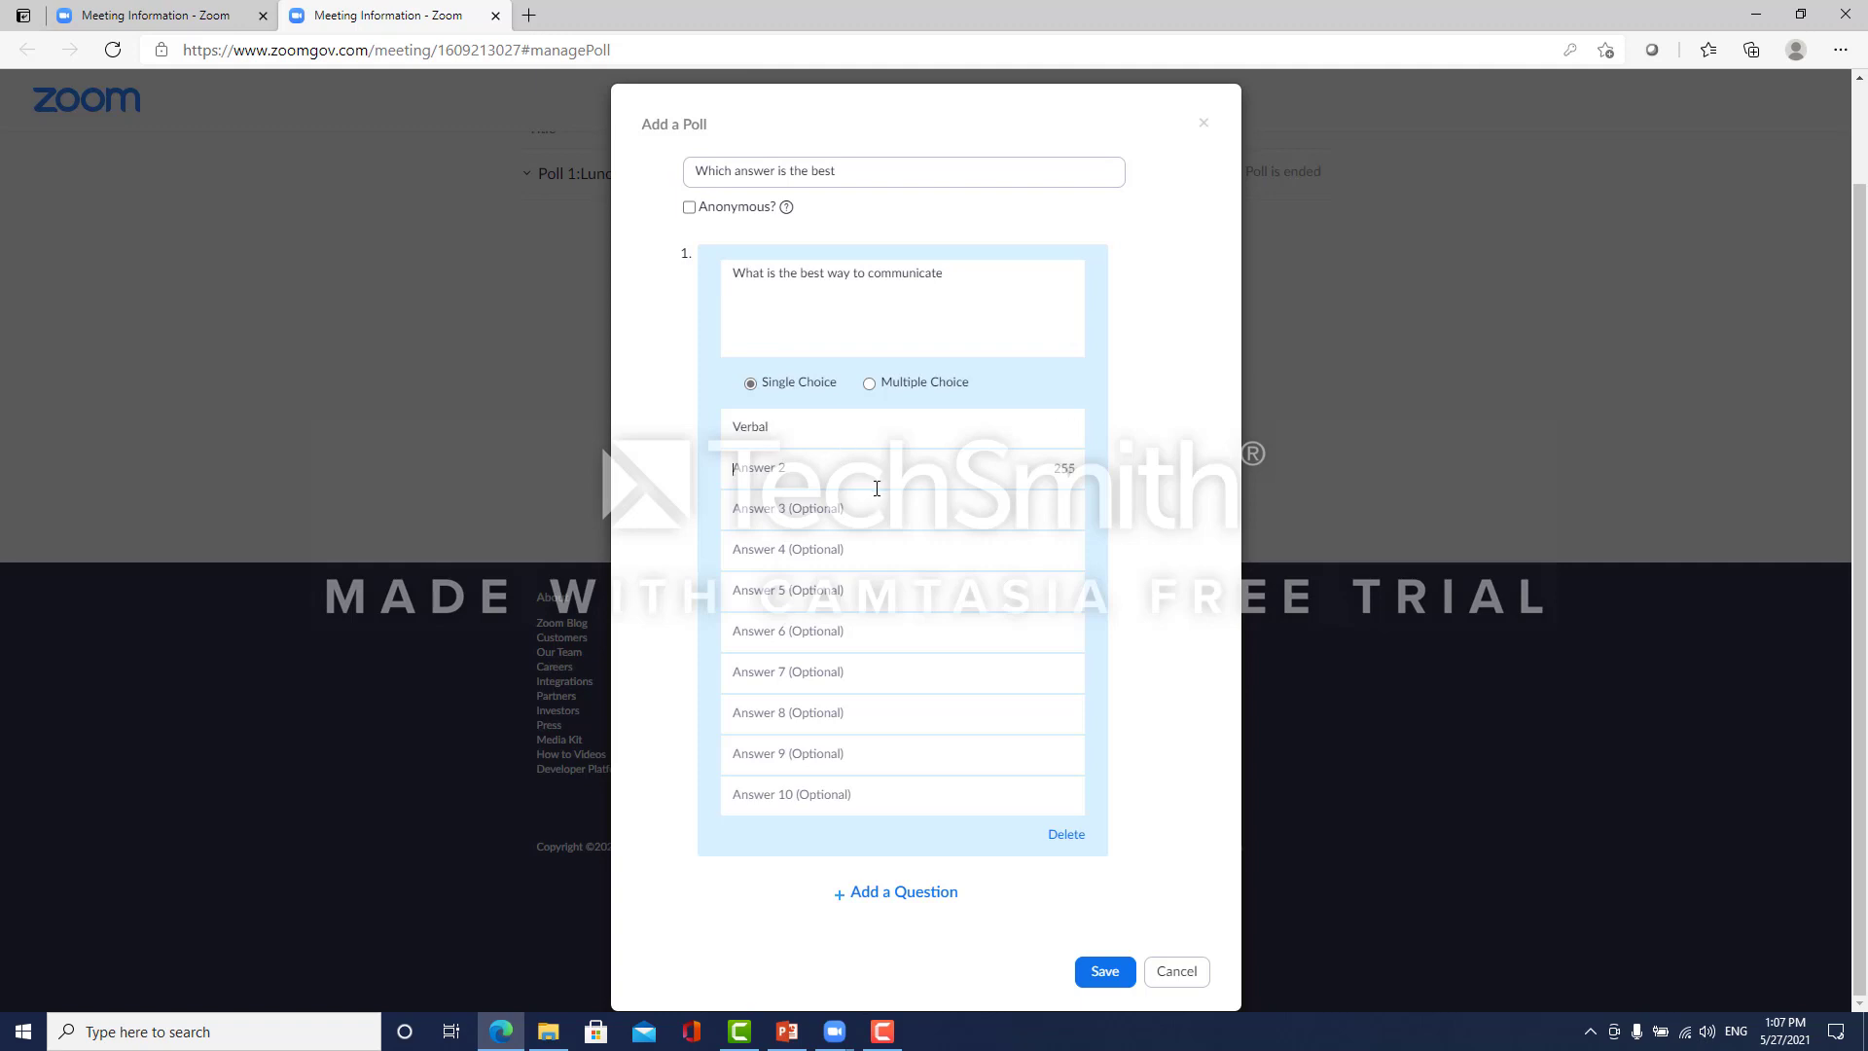
{"action": "type", "text": "Nonveralbal"}
{"action": "left_click", "coordinate": [877, 510]}
{"action": "type", "text": "Words"}
{"action": "left_click", "coordinate": [868, 383]}
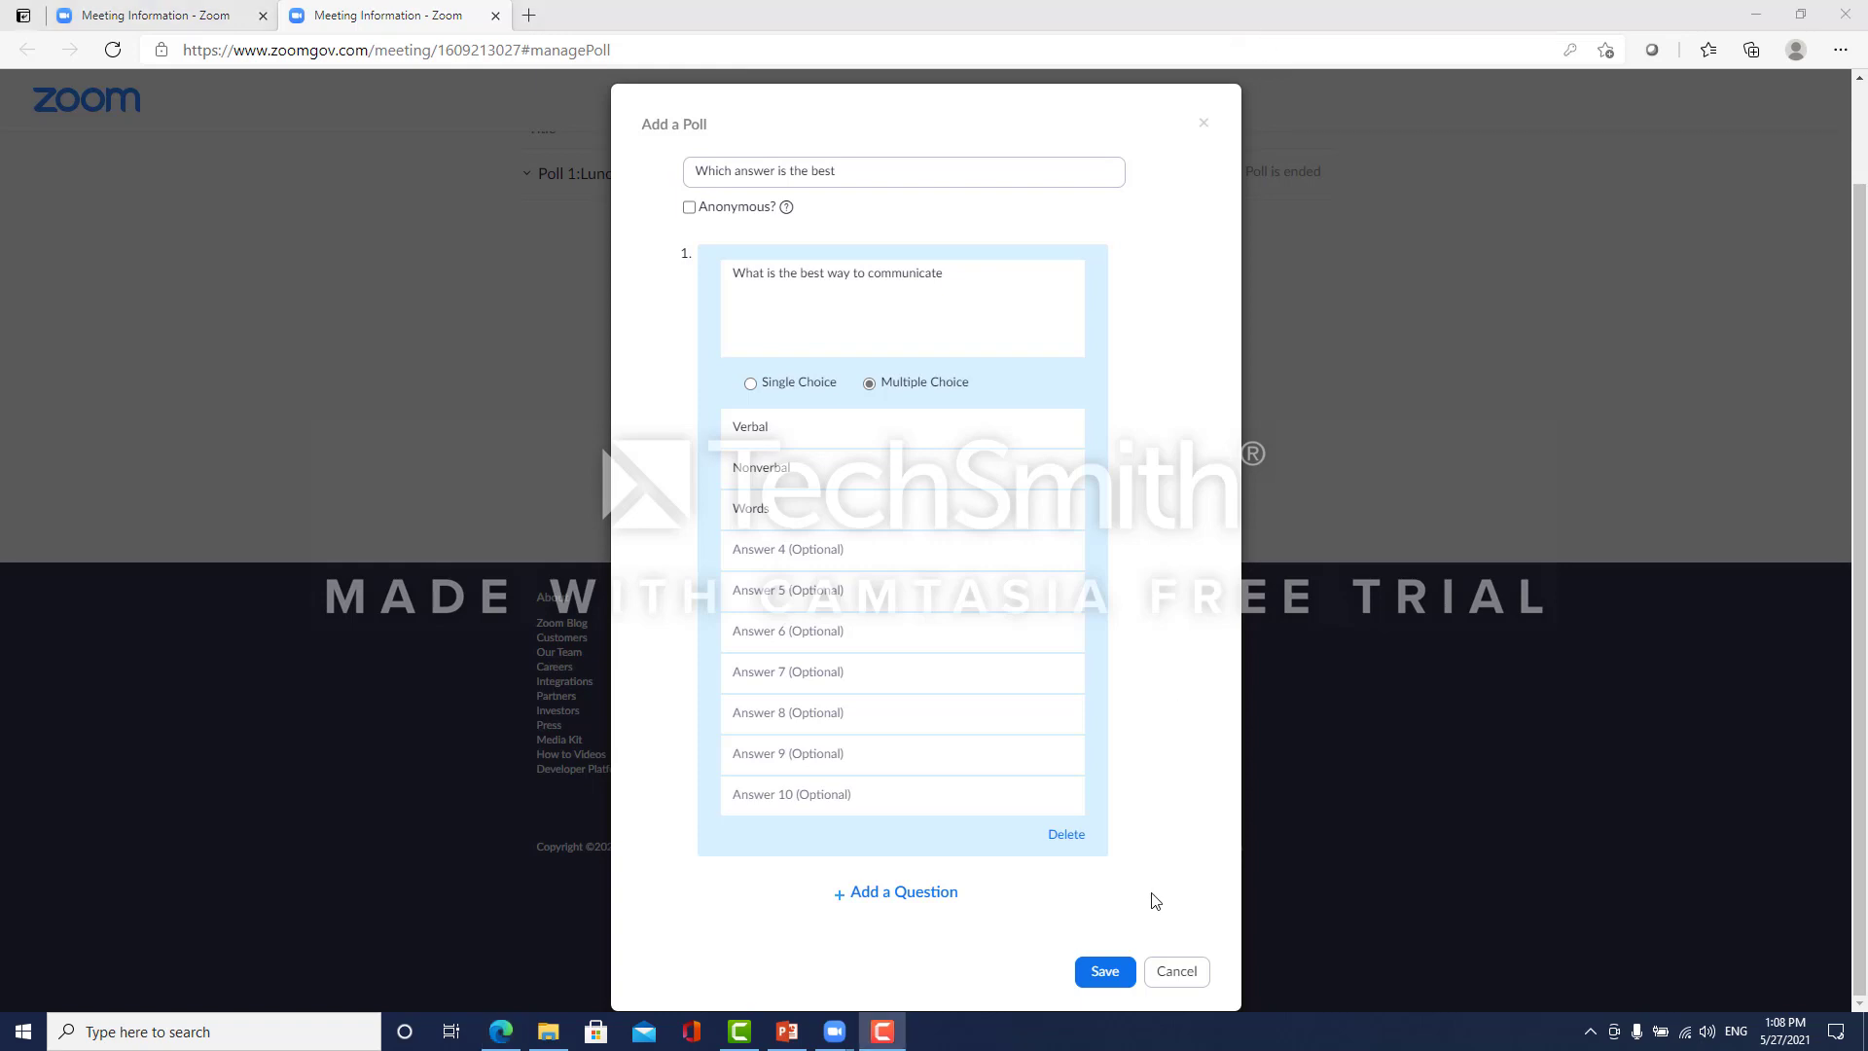
{"action": "left_click", "coordinate": [1109, 972]}
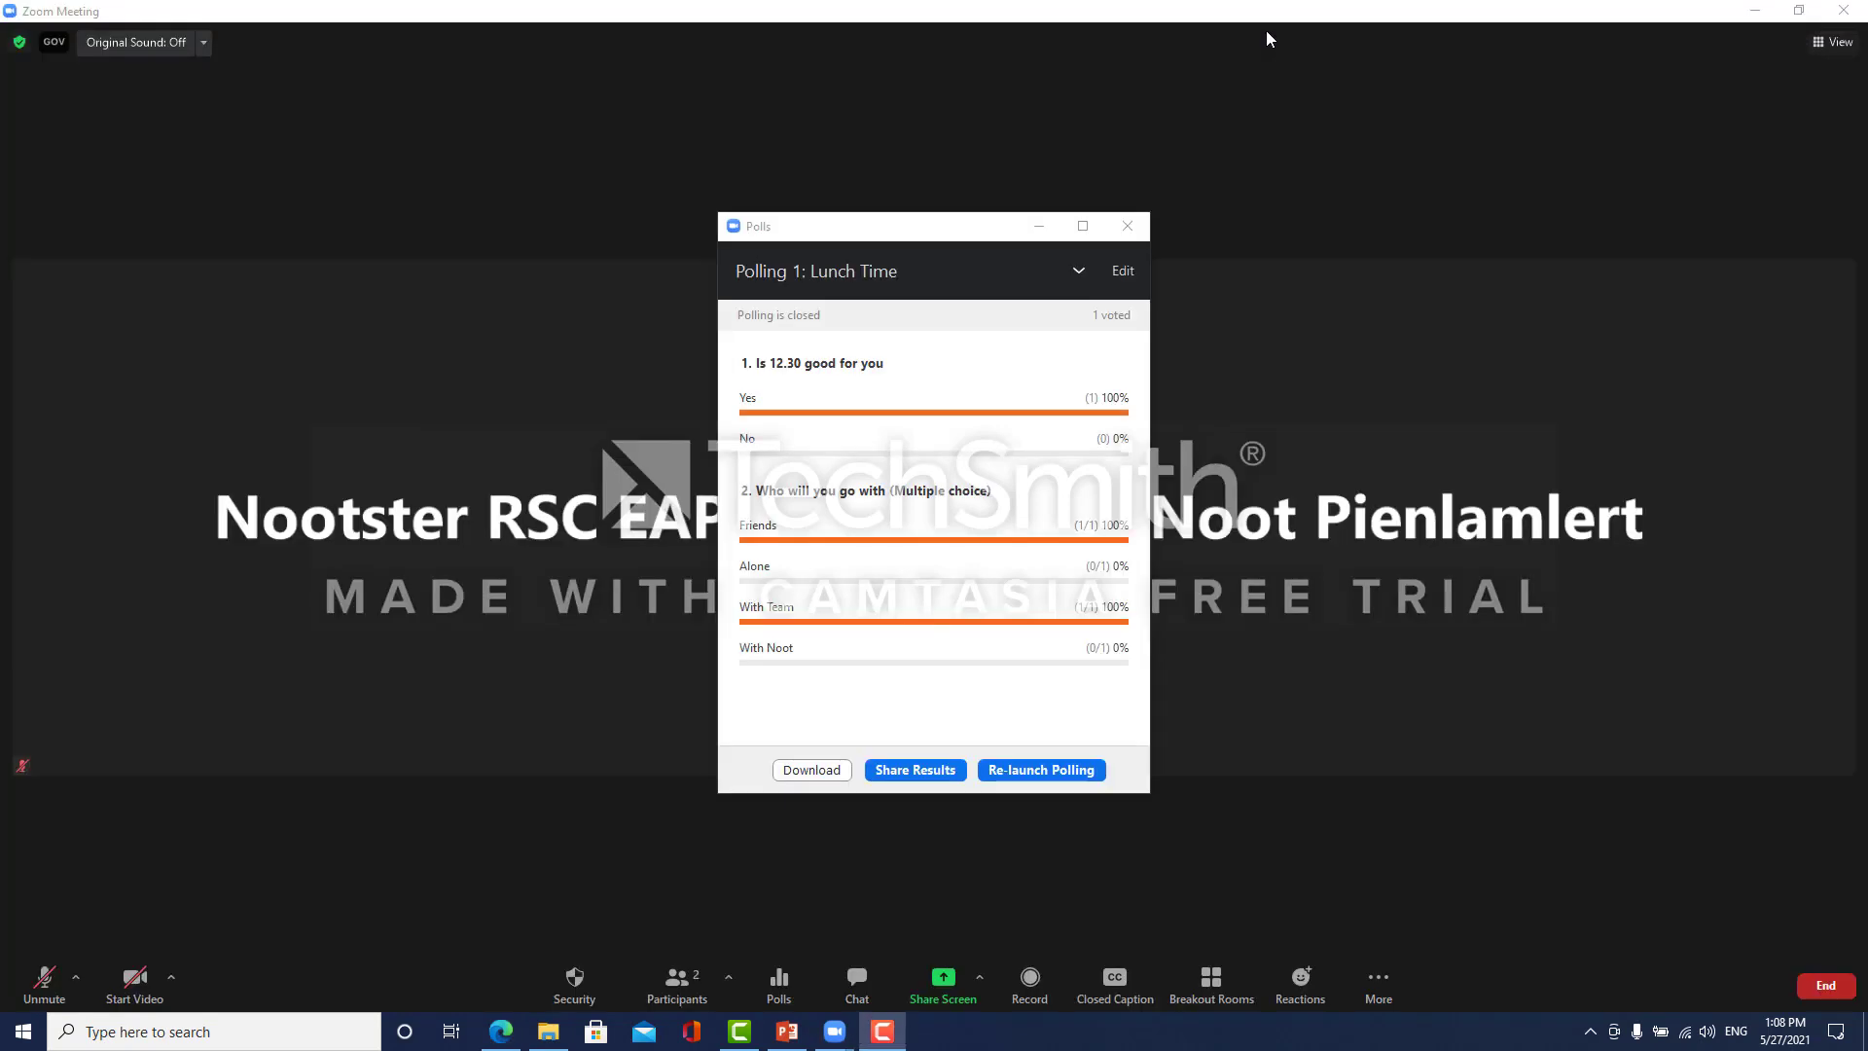
Switch to the poll "Which answer is the best" and launch it in the meeting.
{"action": "left_click", "coordinate": [1082, 271]}
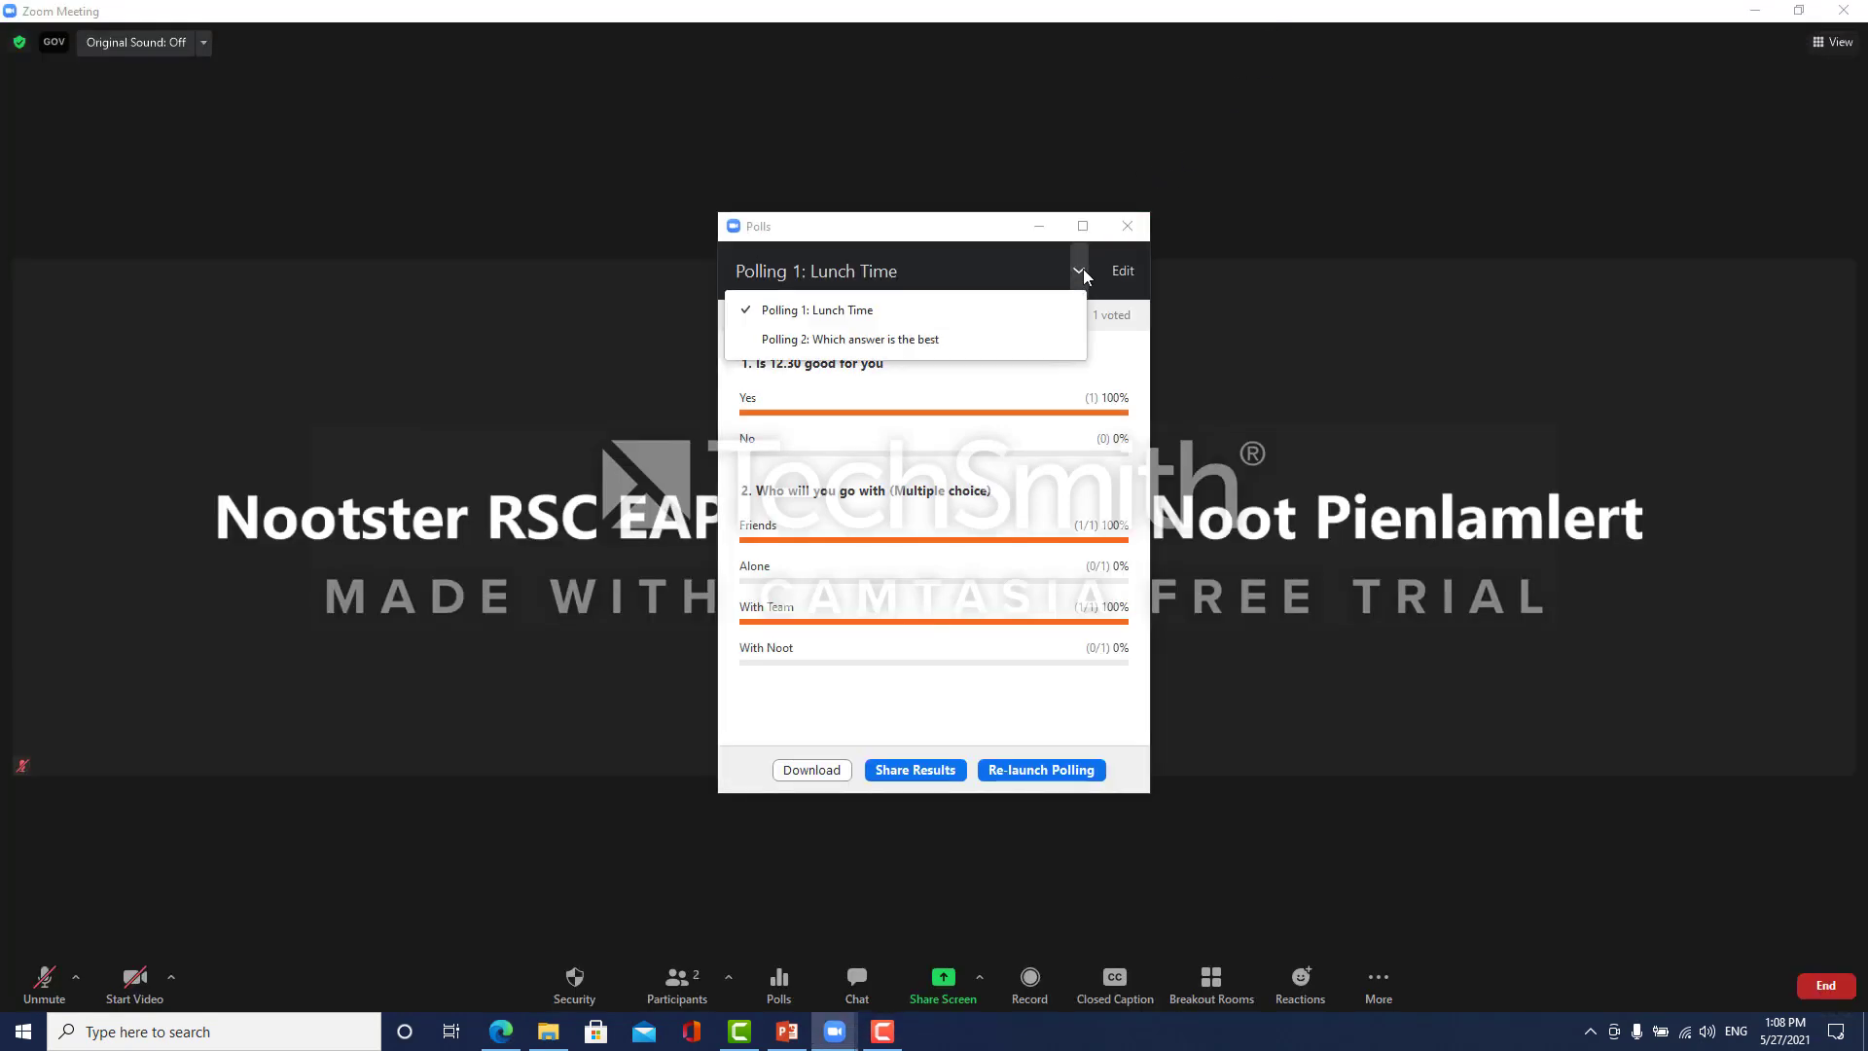
{"action": "left_click", "coordinate": [909, 342]}
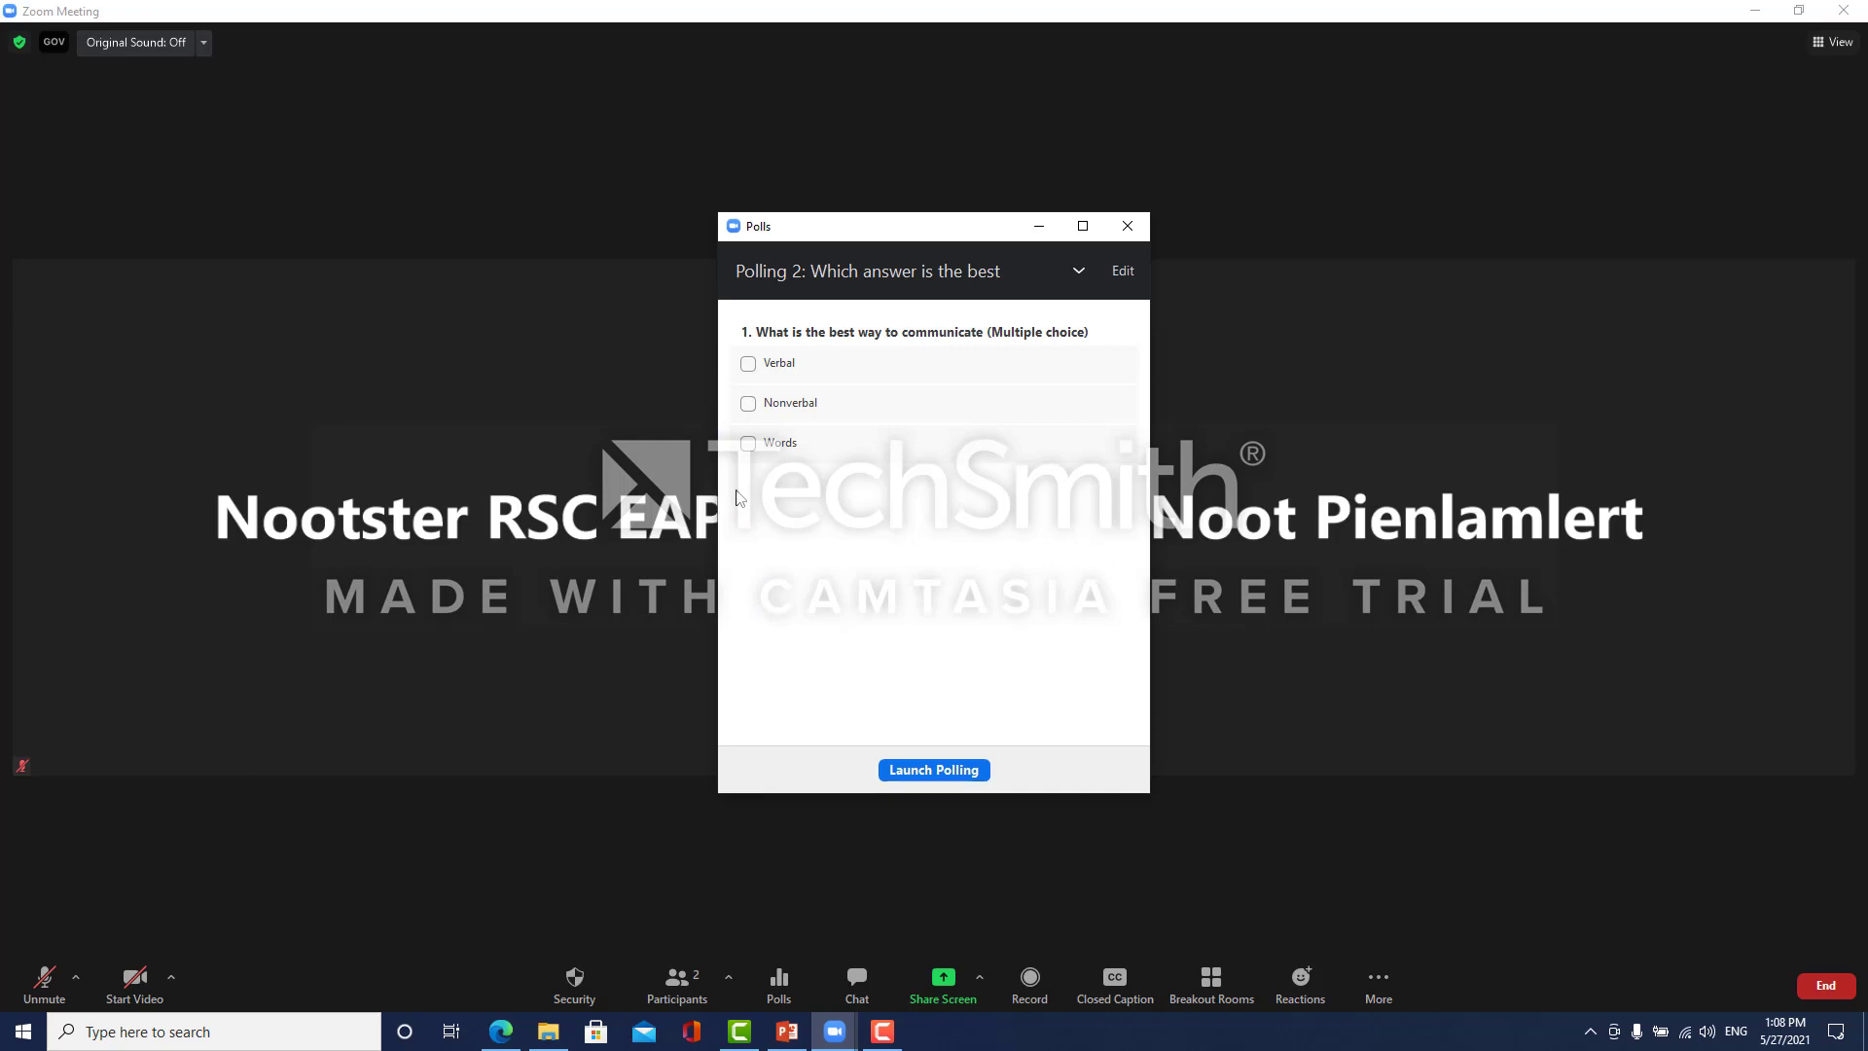
{"action": "left_click", "coordinate": [929, 771]}
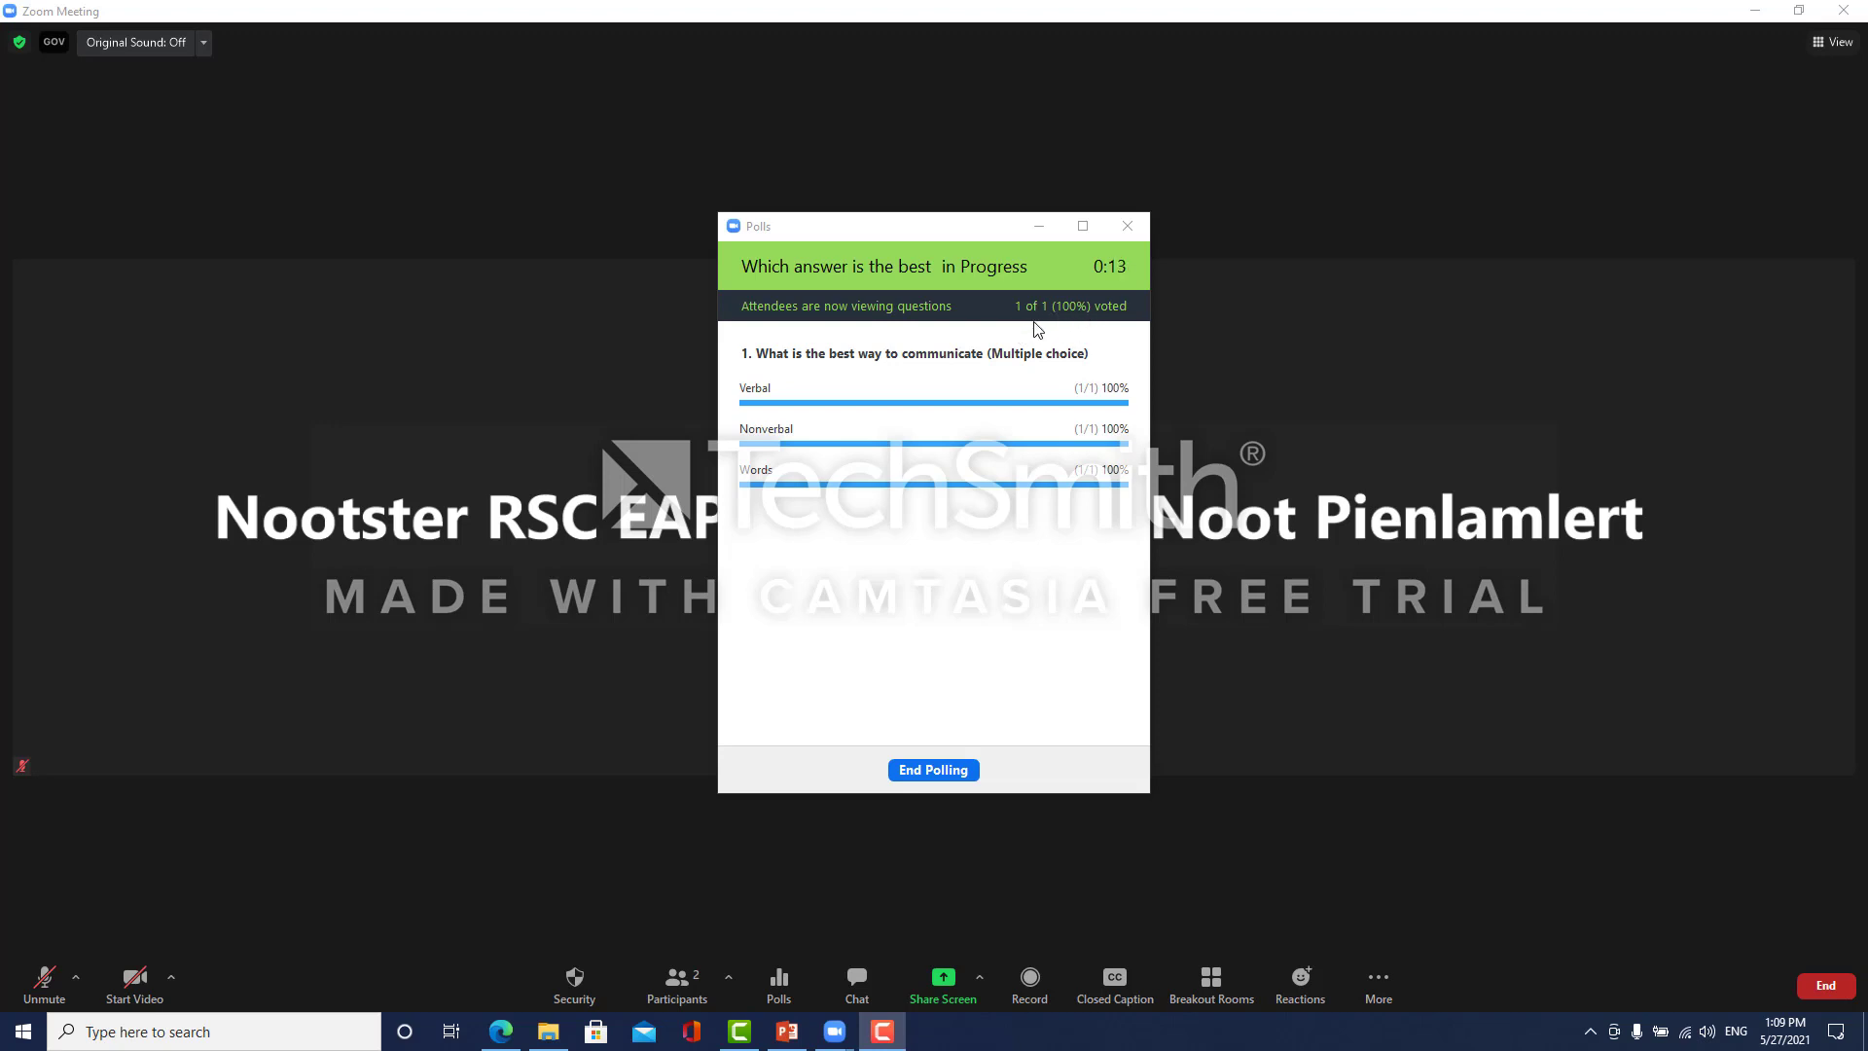
End the running "Which answer is the best" poll and share its results with the attendees.
{"action": "left_click", "coordinate": [924, 768]}
{"action": "left_click", "coordinate": [924, 768]}
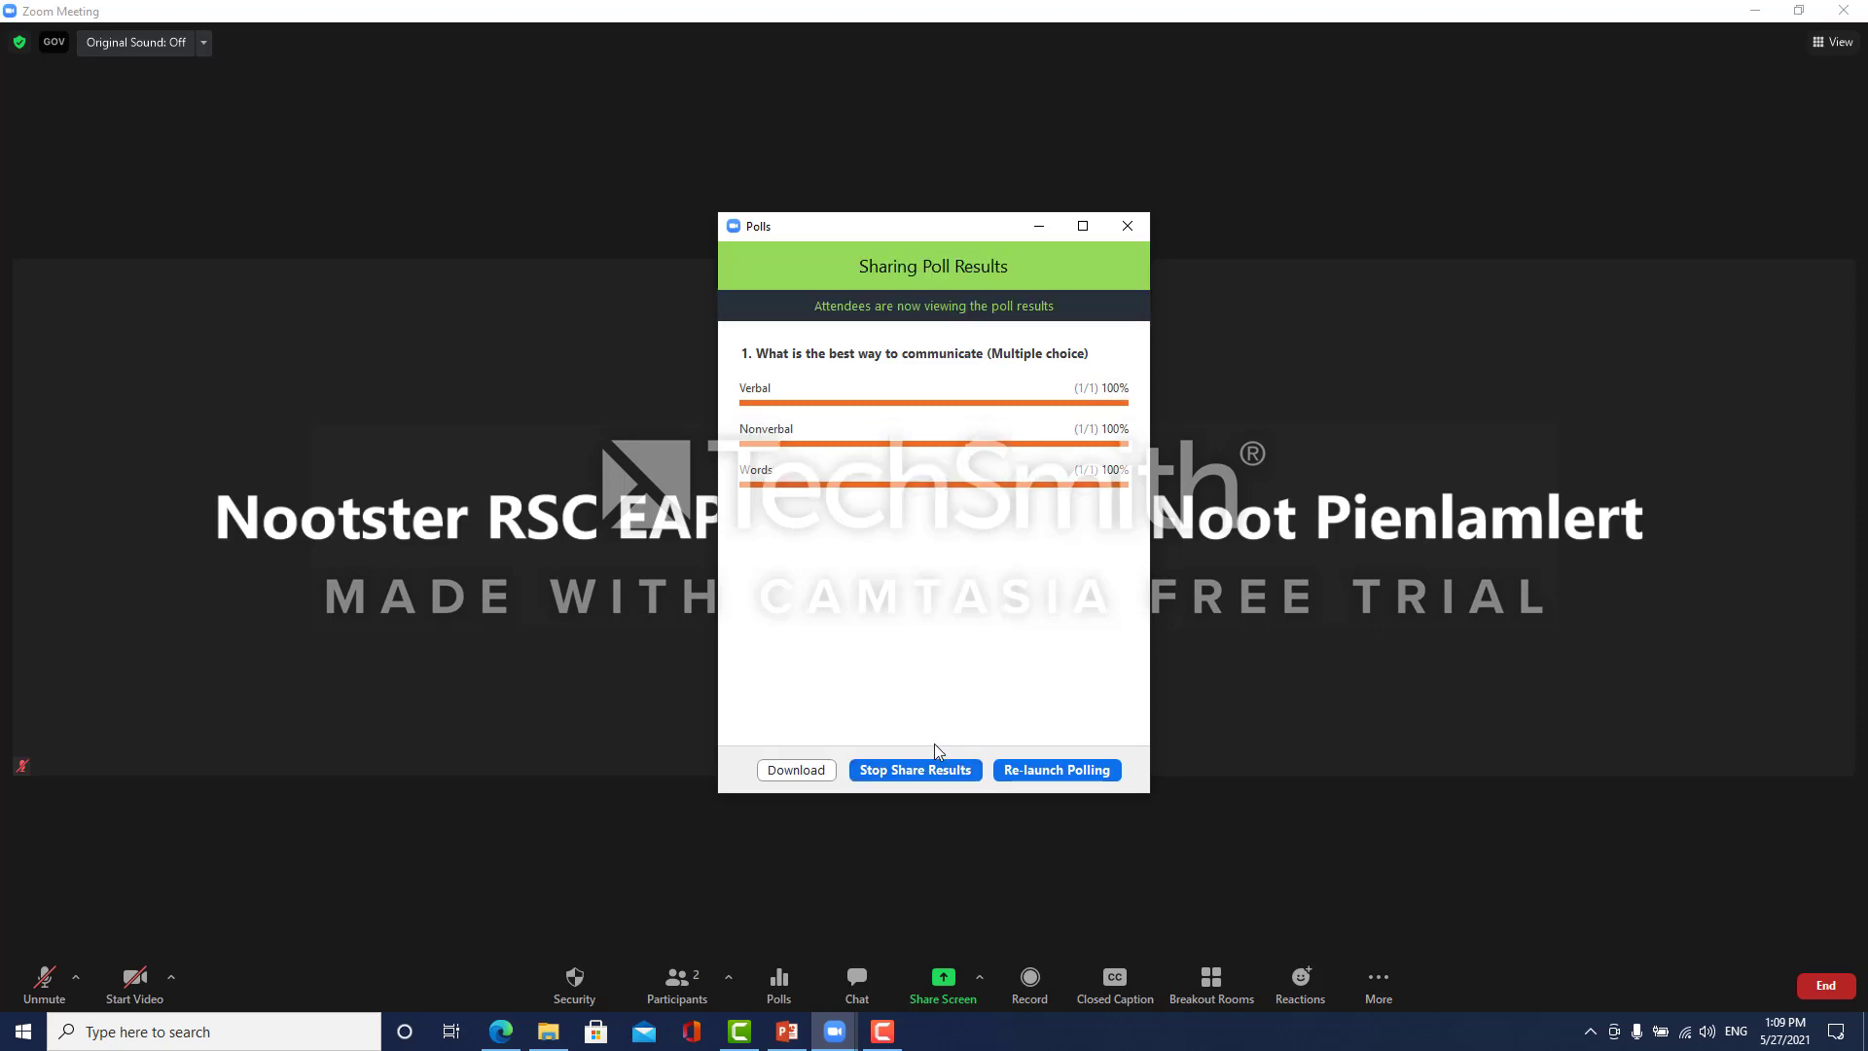
{"action": "left_click", "coordinate": [1274, 28]}
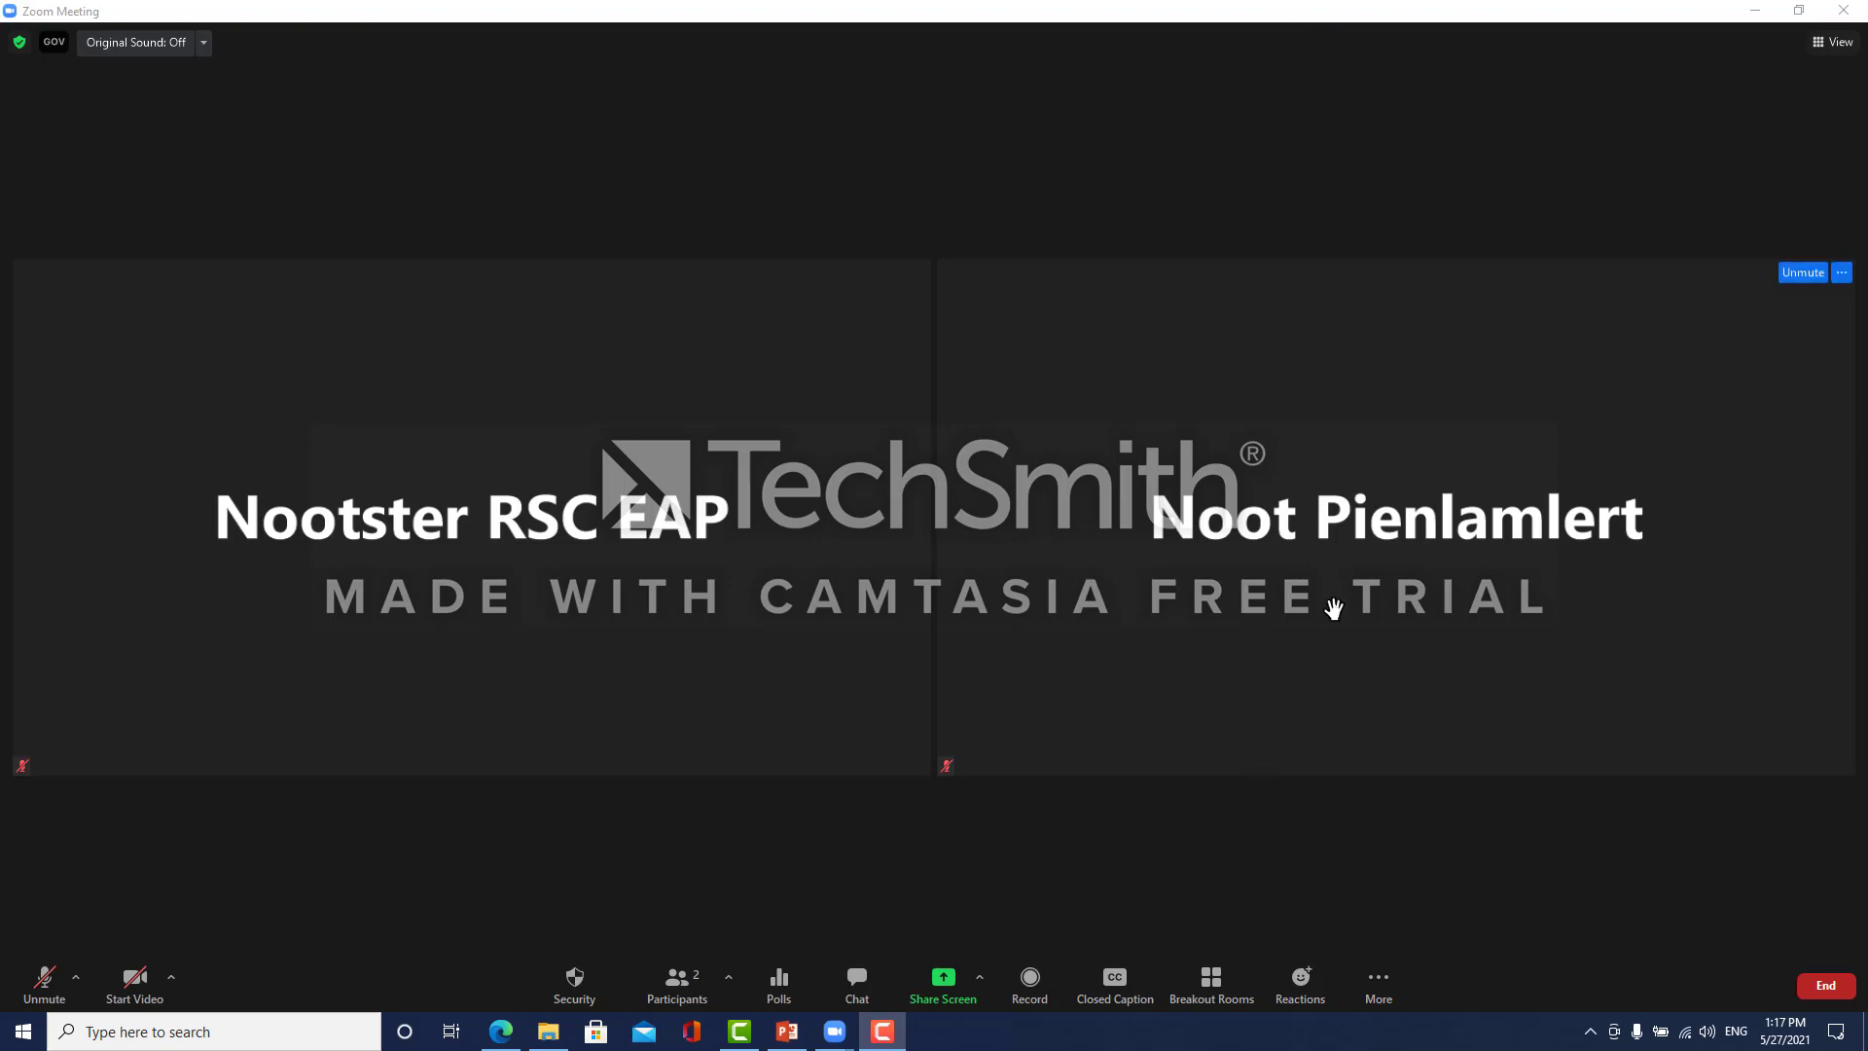
Recreate the breakout rooms as 1 room with participants assigned manually.
{"action": "left_click", "coordinate": [1212, 979]}
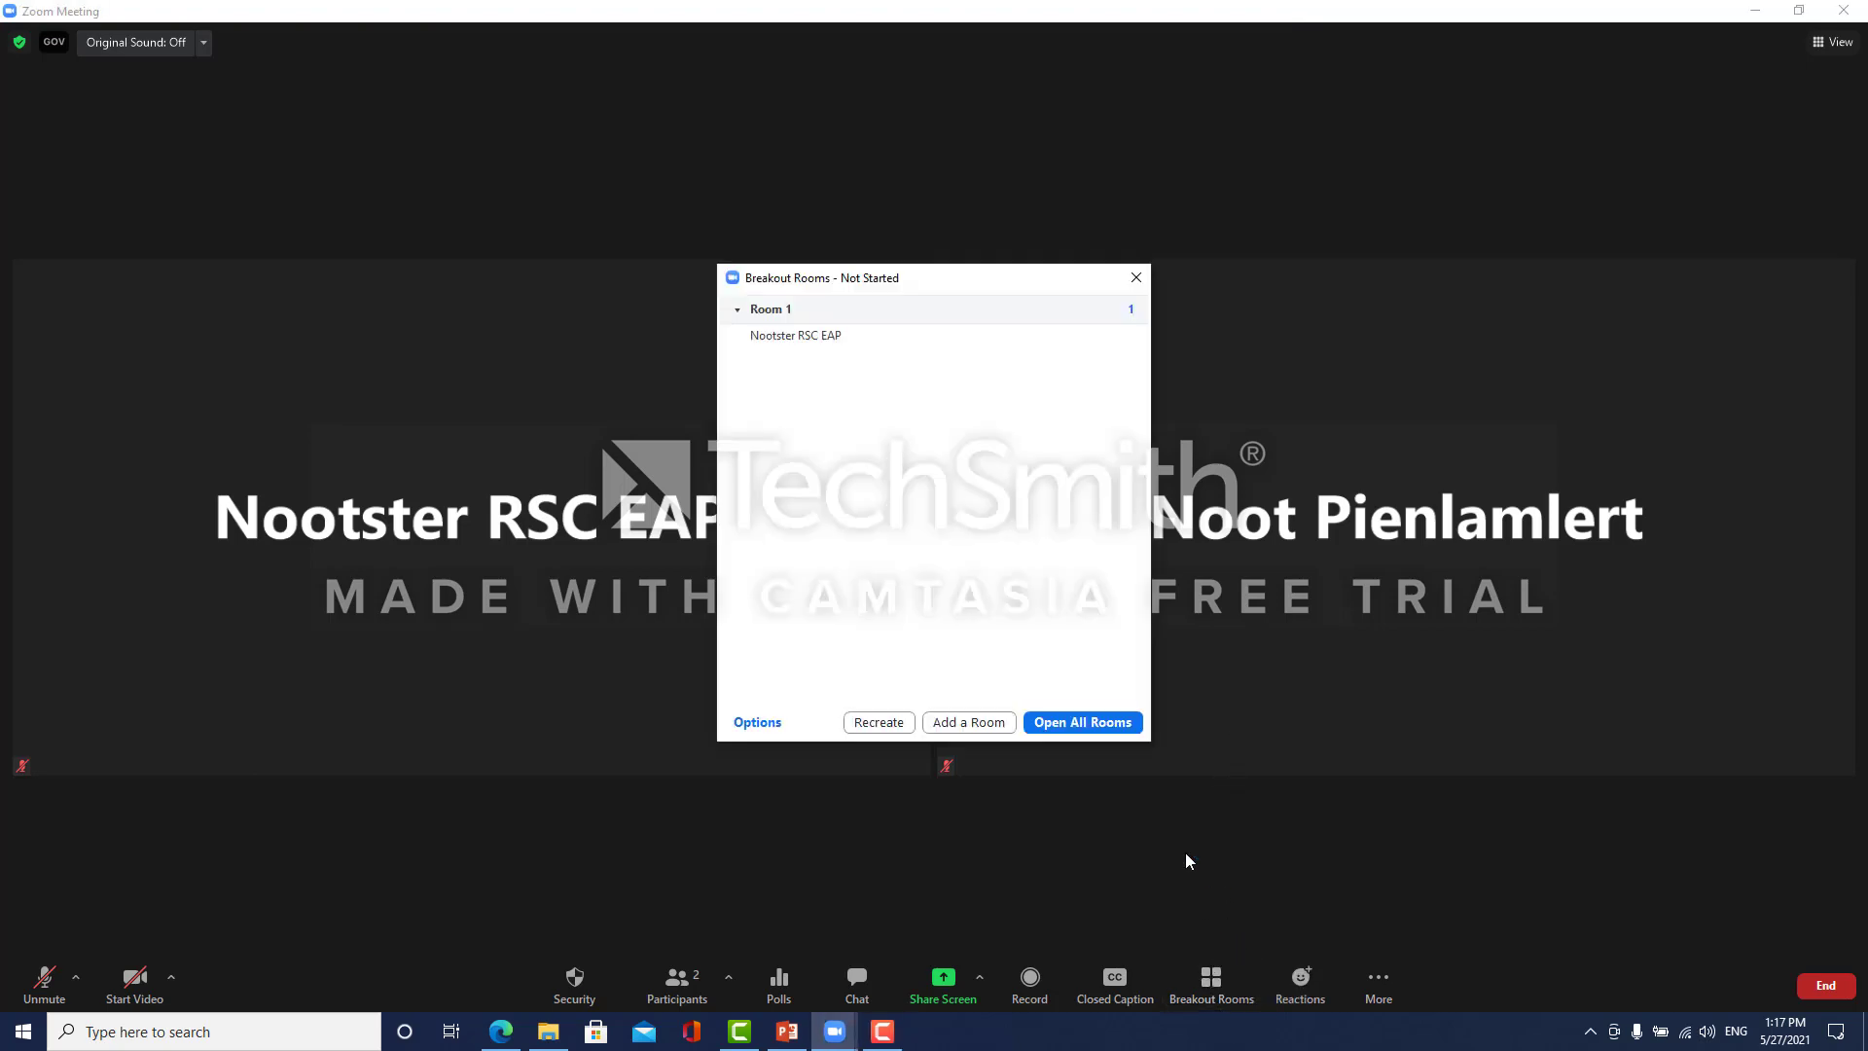
{"action": "left_click", "coordinate": [872, 724]}
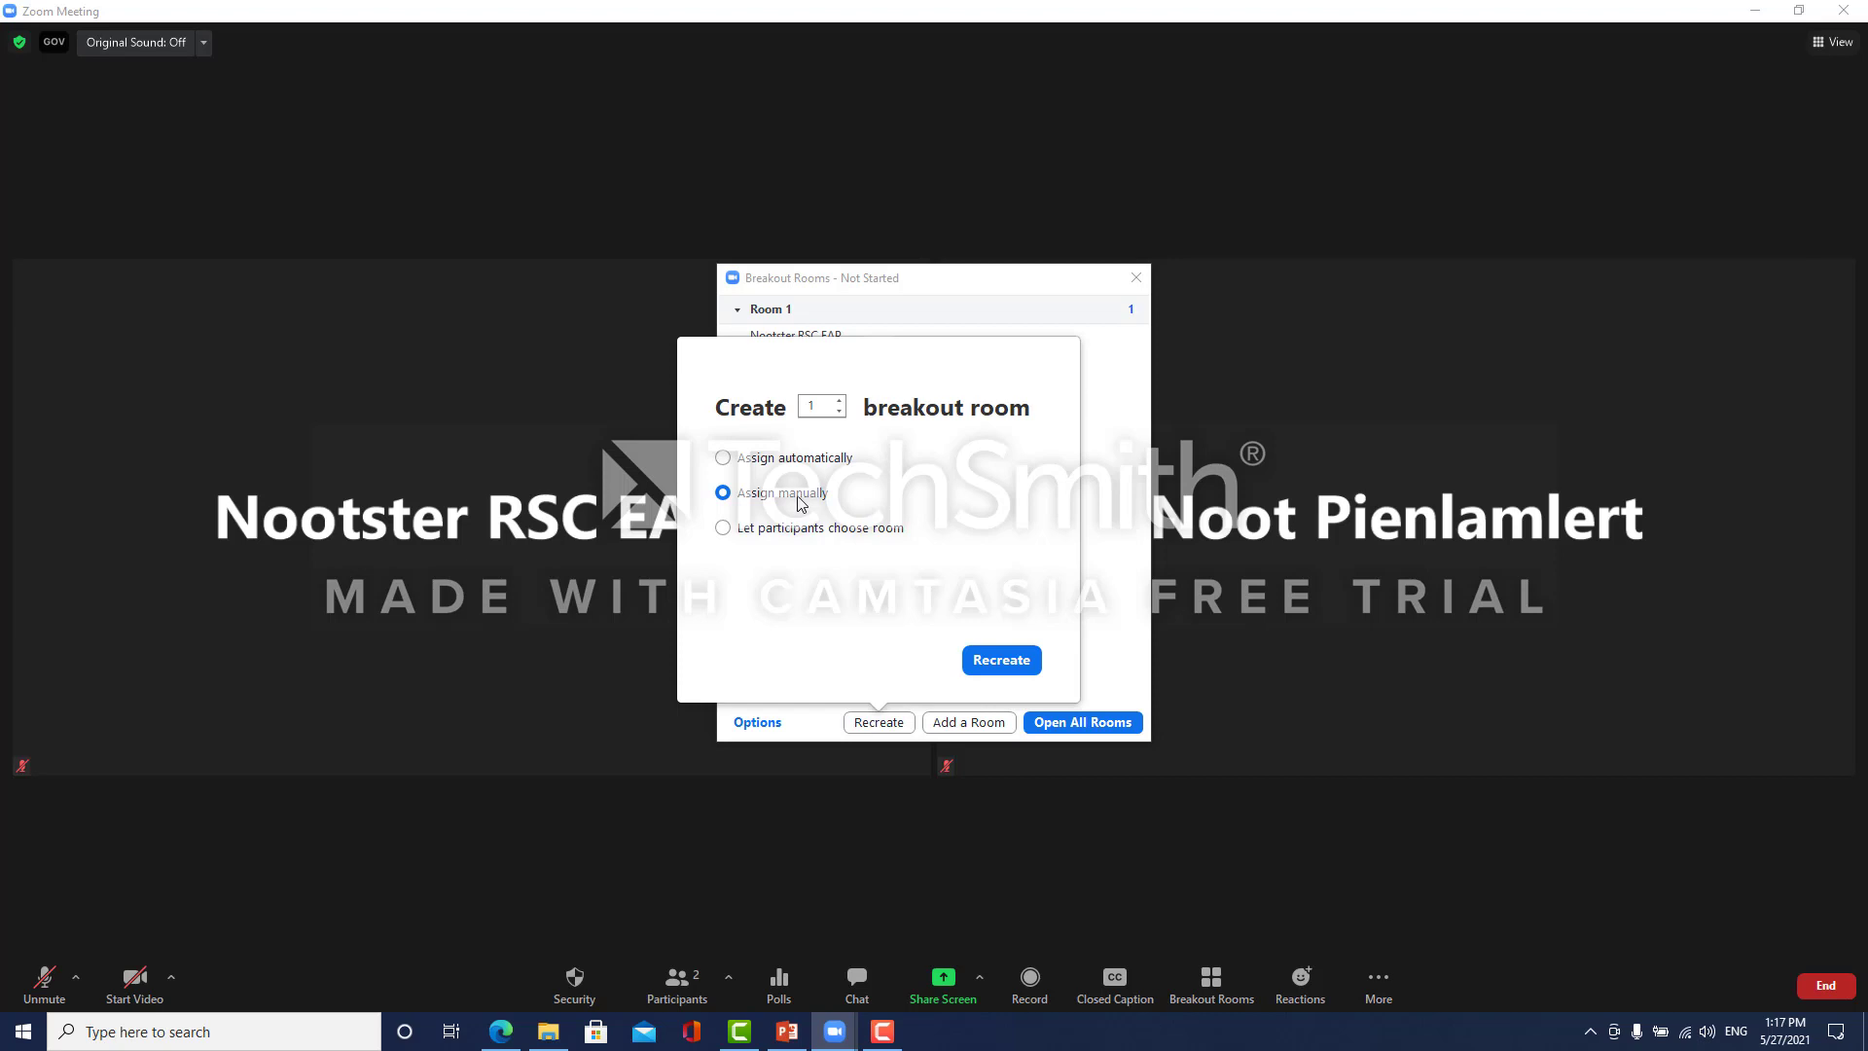
{"action": "left_click", "coordinate": [990, 663]}
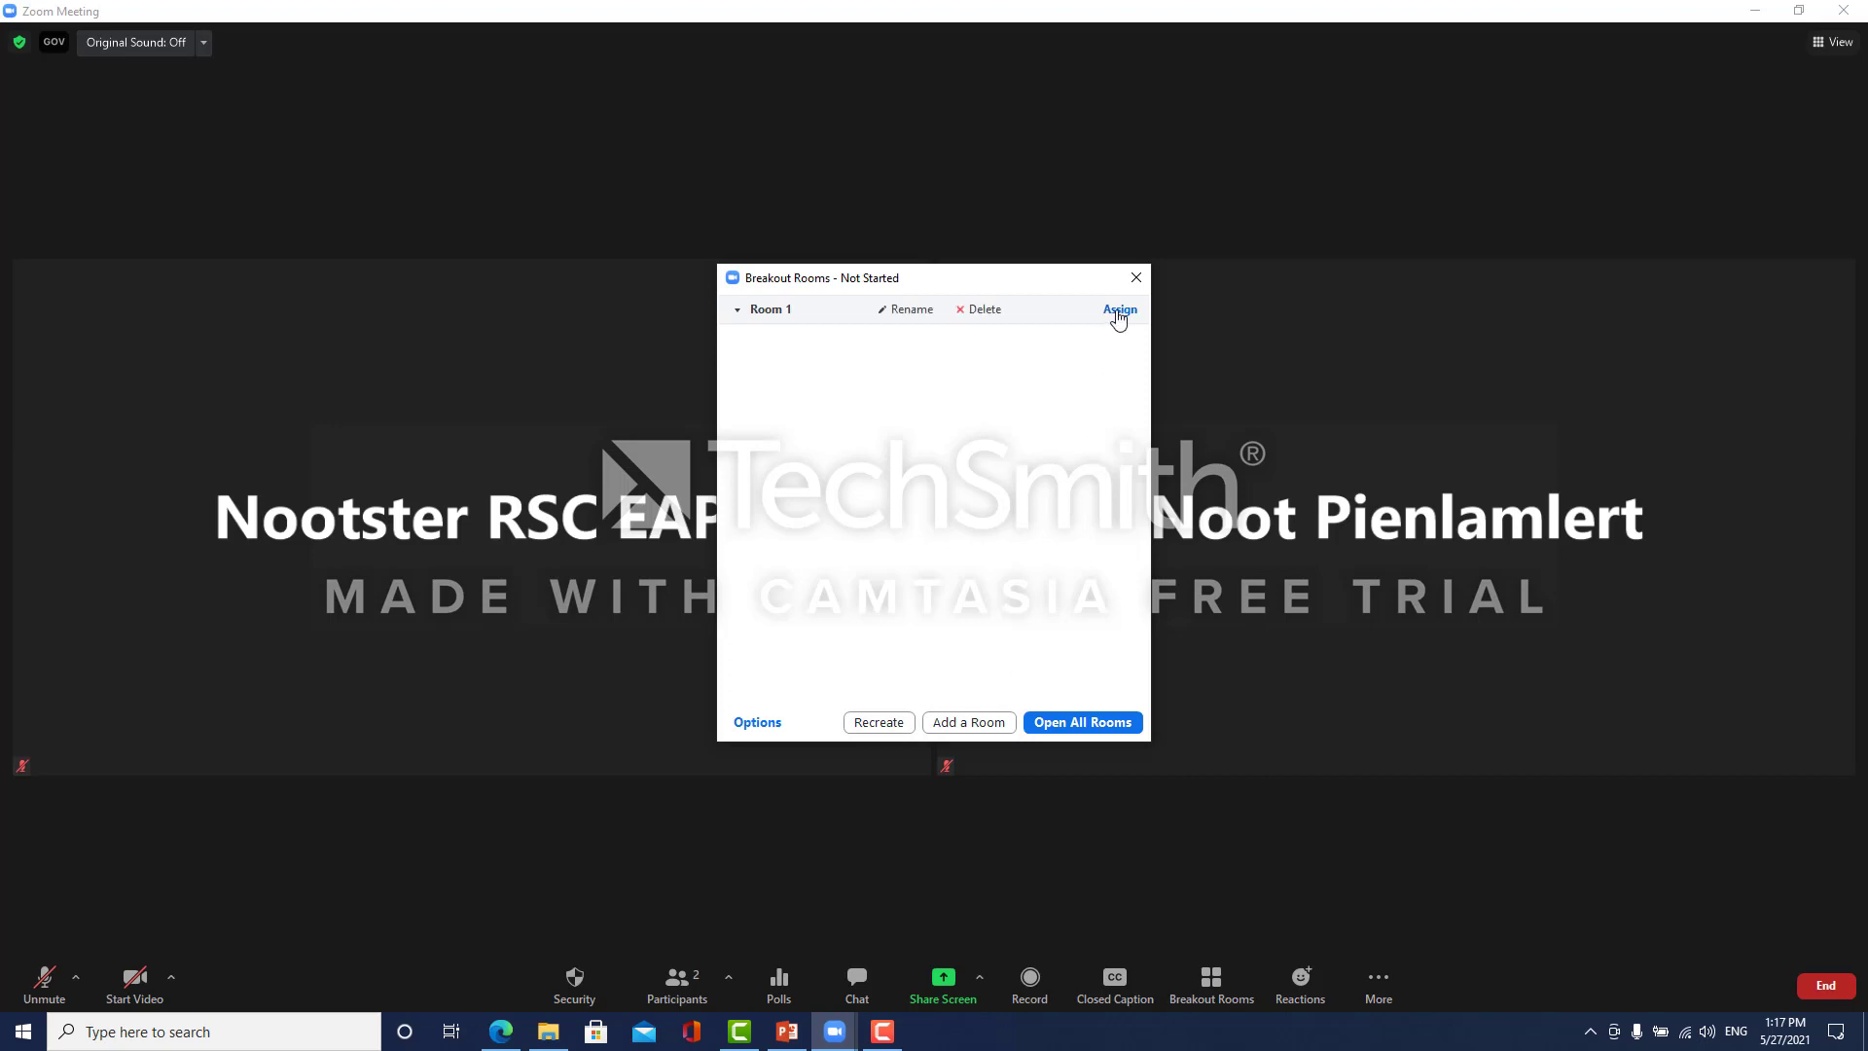
Add five more breakout rooms, from Room 2 through Room 6.
{"action": "left_click", "coordinate": [977, 726]}
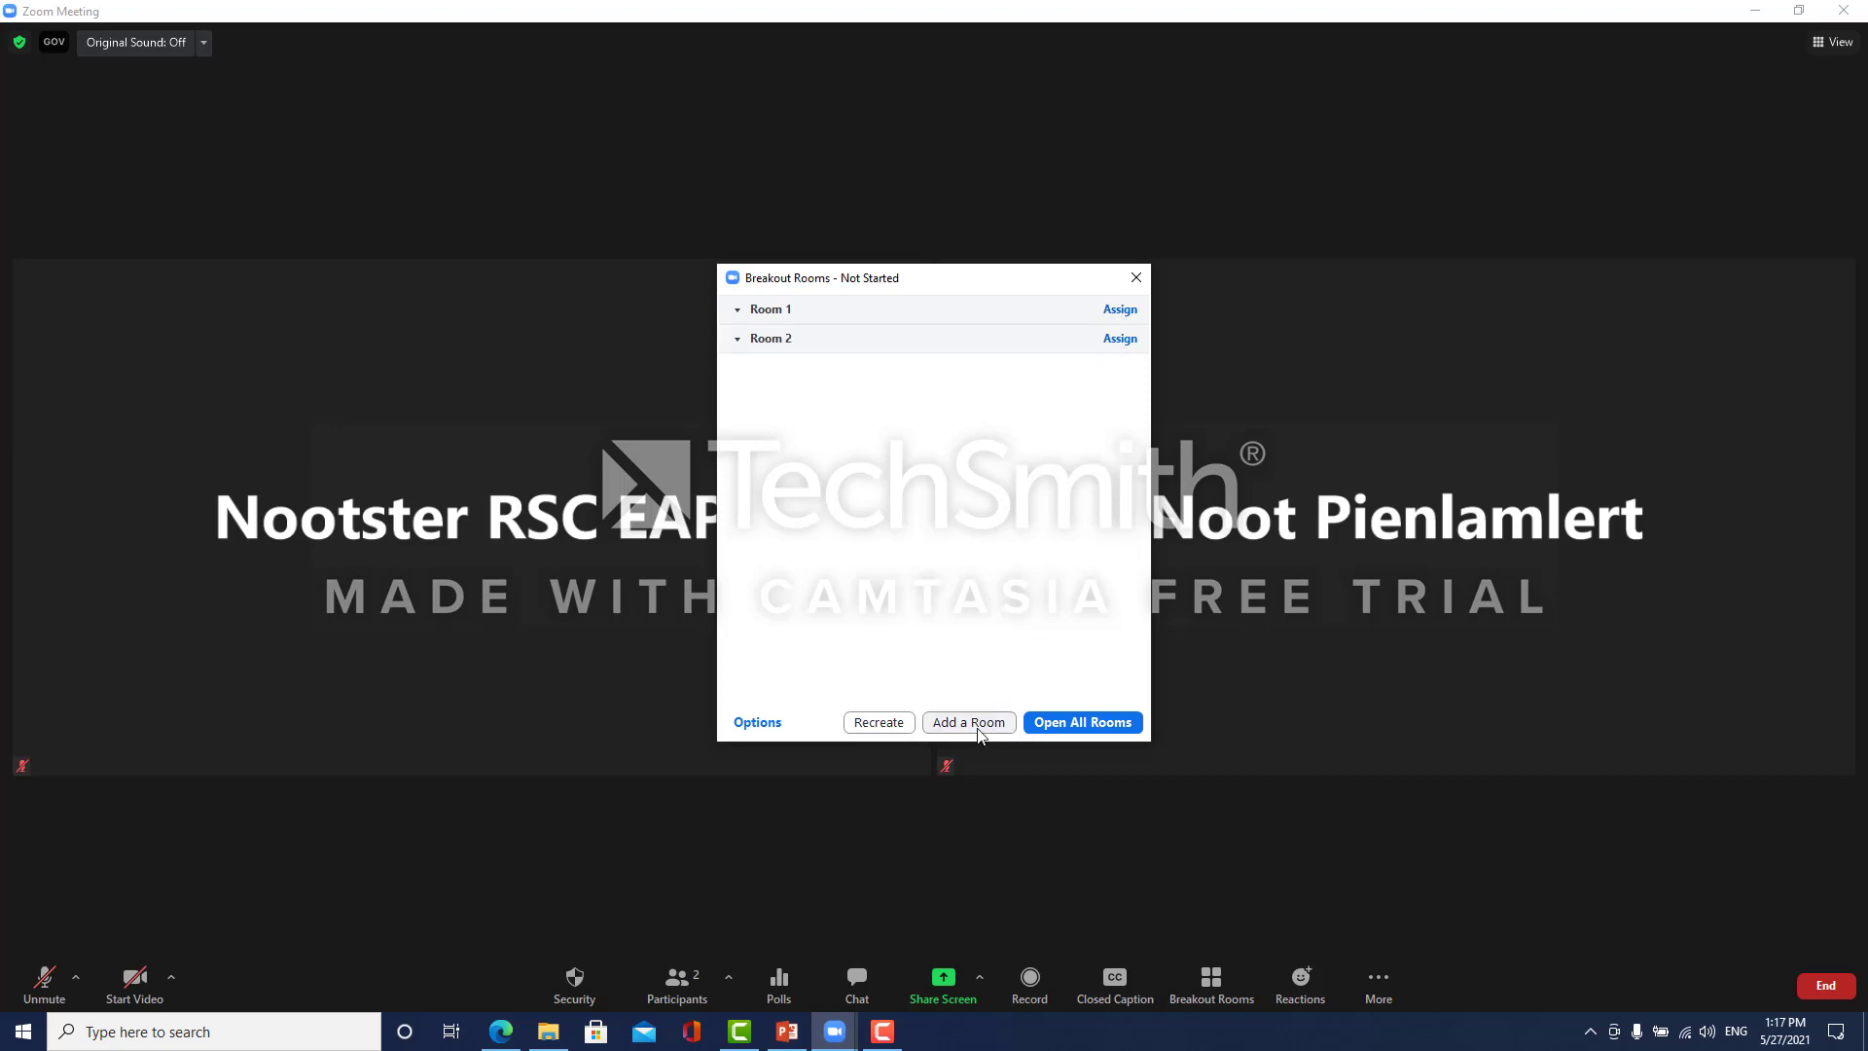
{"action": "left_click", "coordinate": [978, 728]}
{"action": "left_click", "coordinate": [978, 728]}
{"action": "left_click", "coordinate": [978, 728]}
{"action": "left_click", "coordinate": [978, 728]}
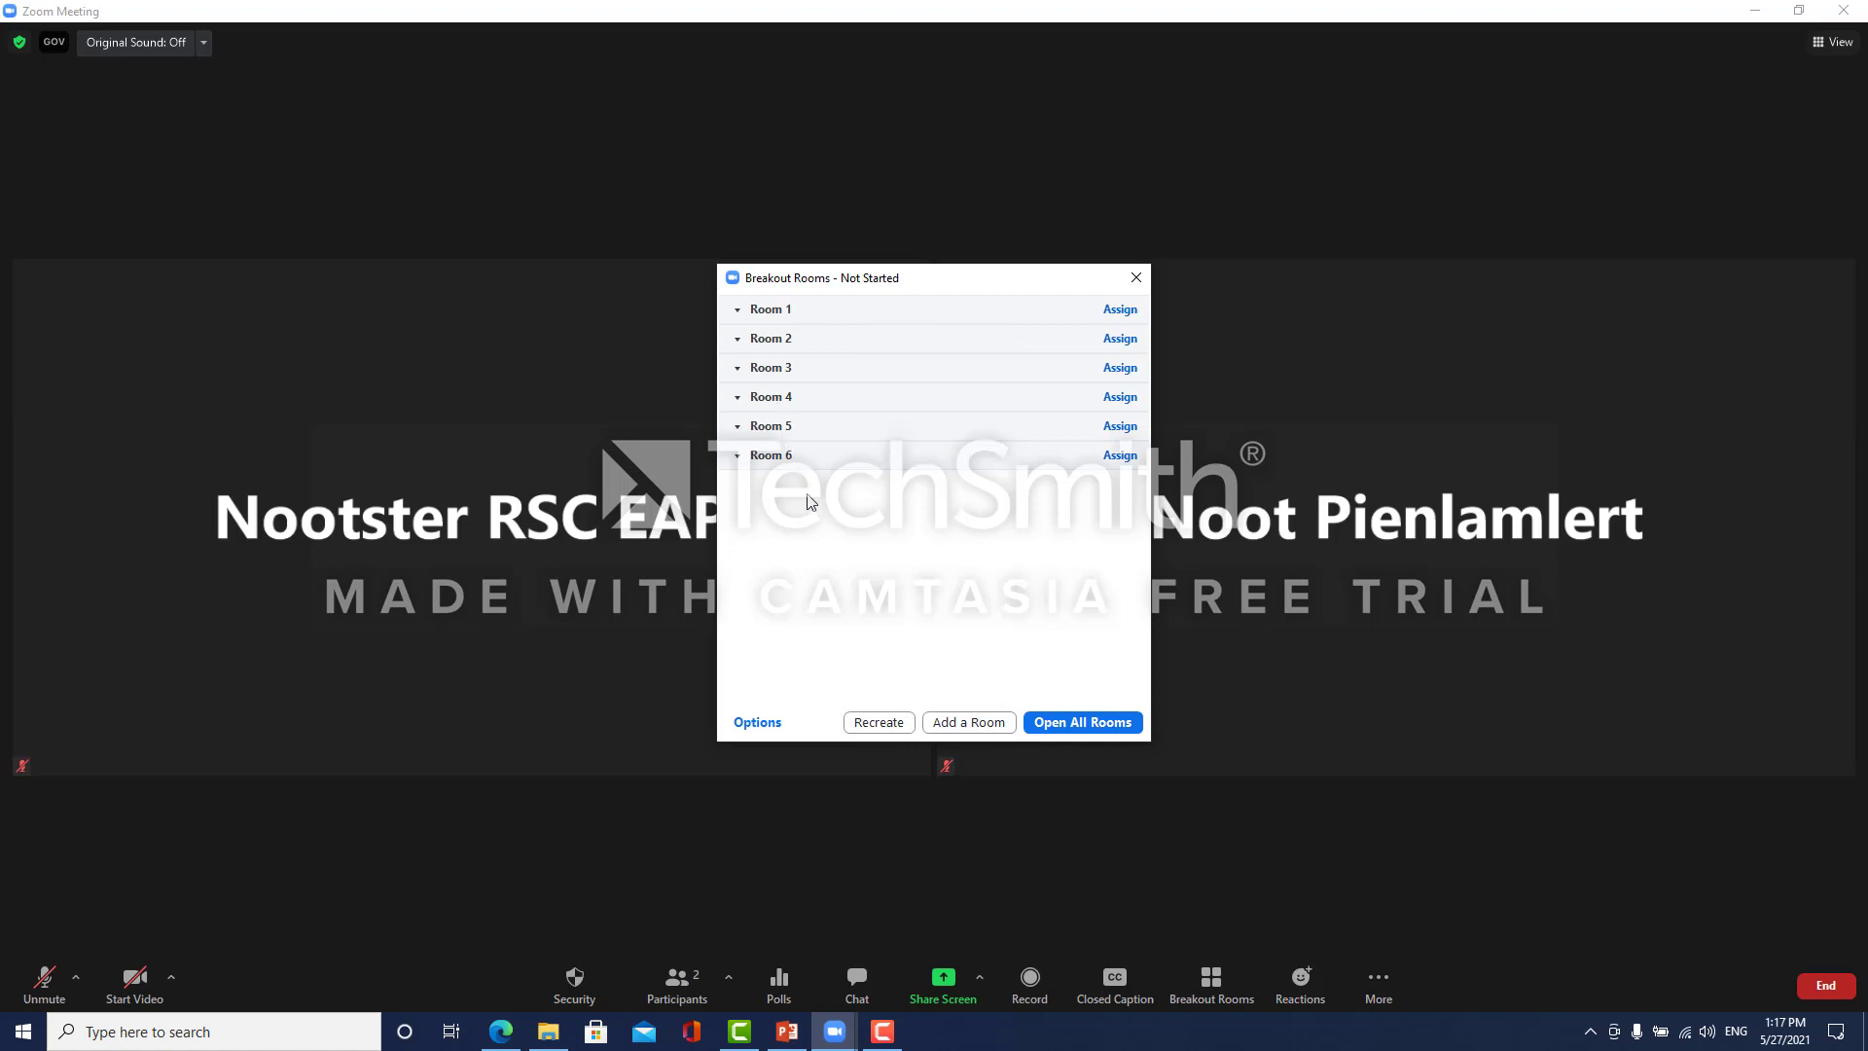
Assign the available participant to Room 1 and open all breakout rooms.
{"action": "left_click", "coordinate": [1120, 310]}
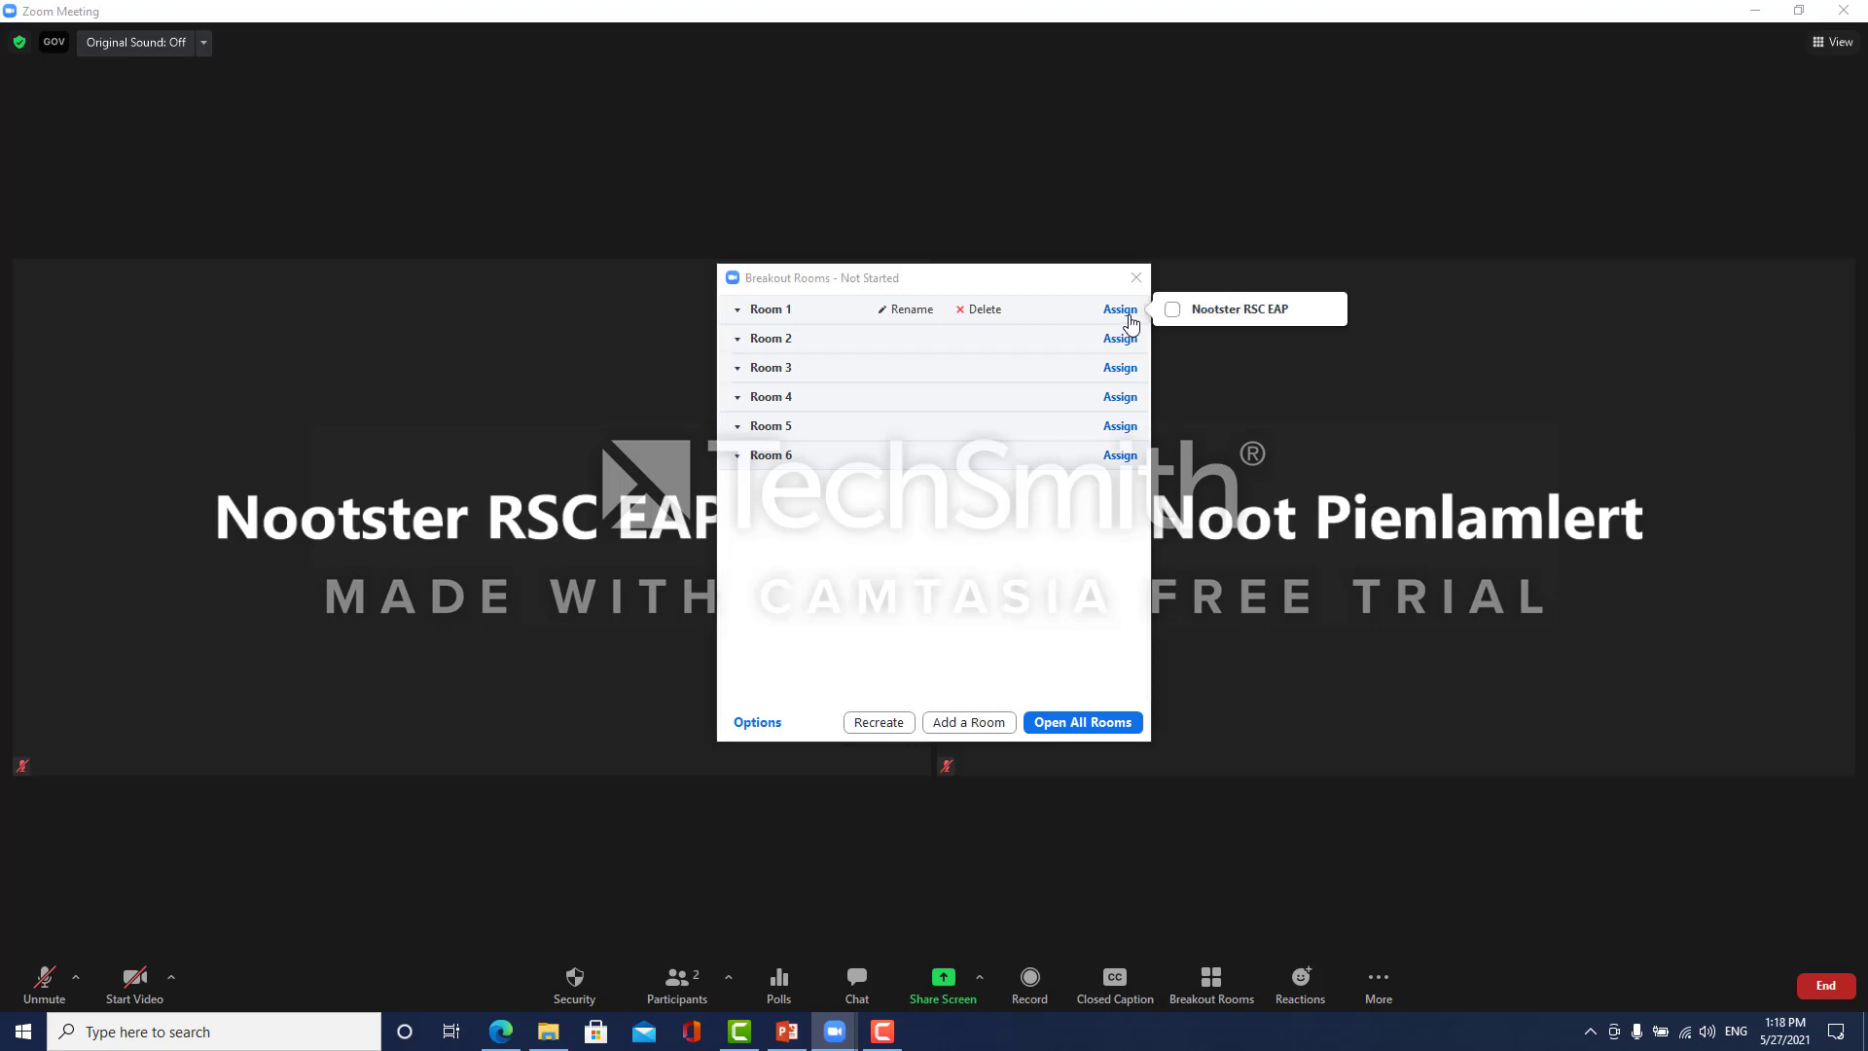
{"action": "left_click", "coordinate": [1173, 310]}
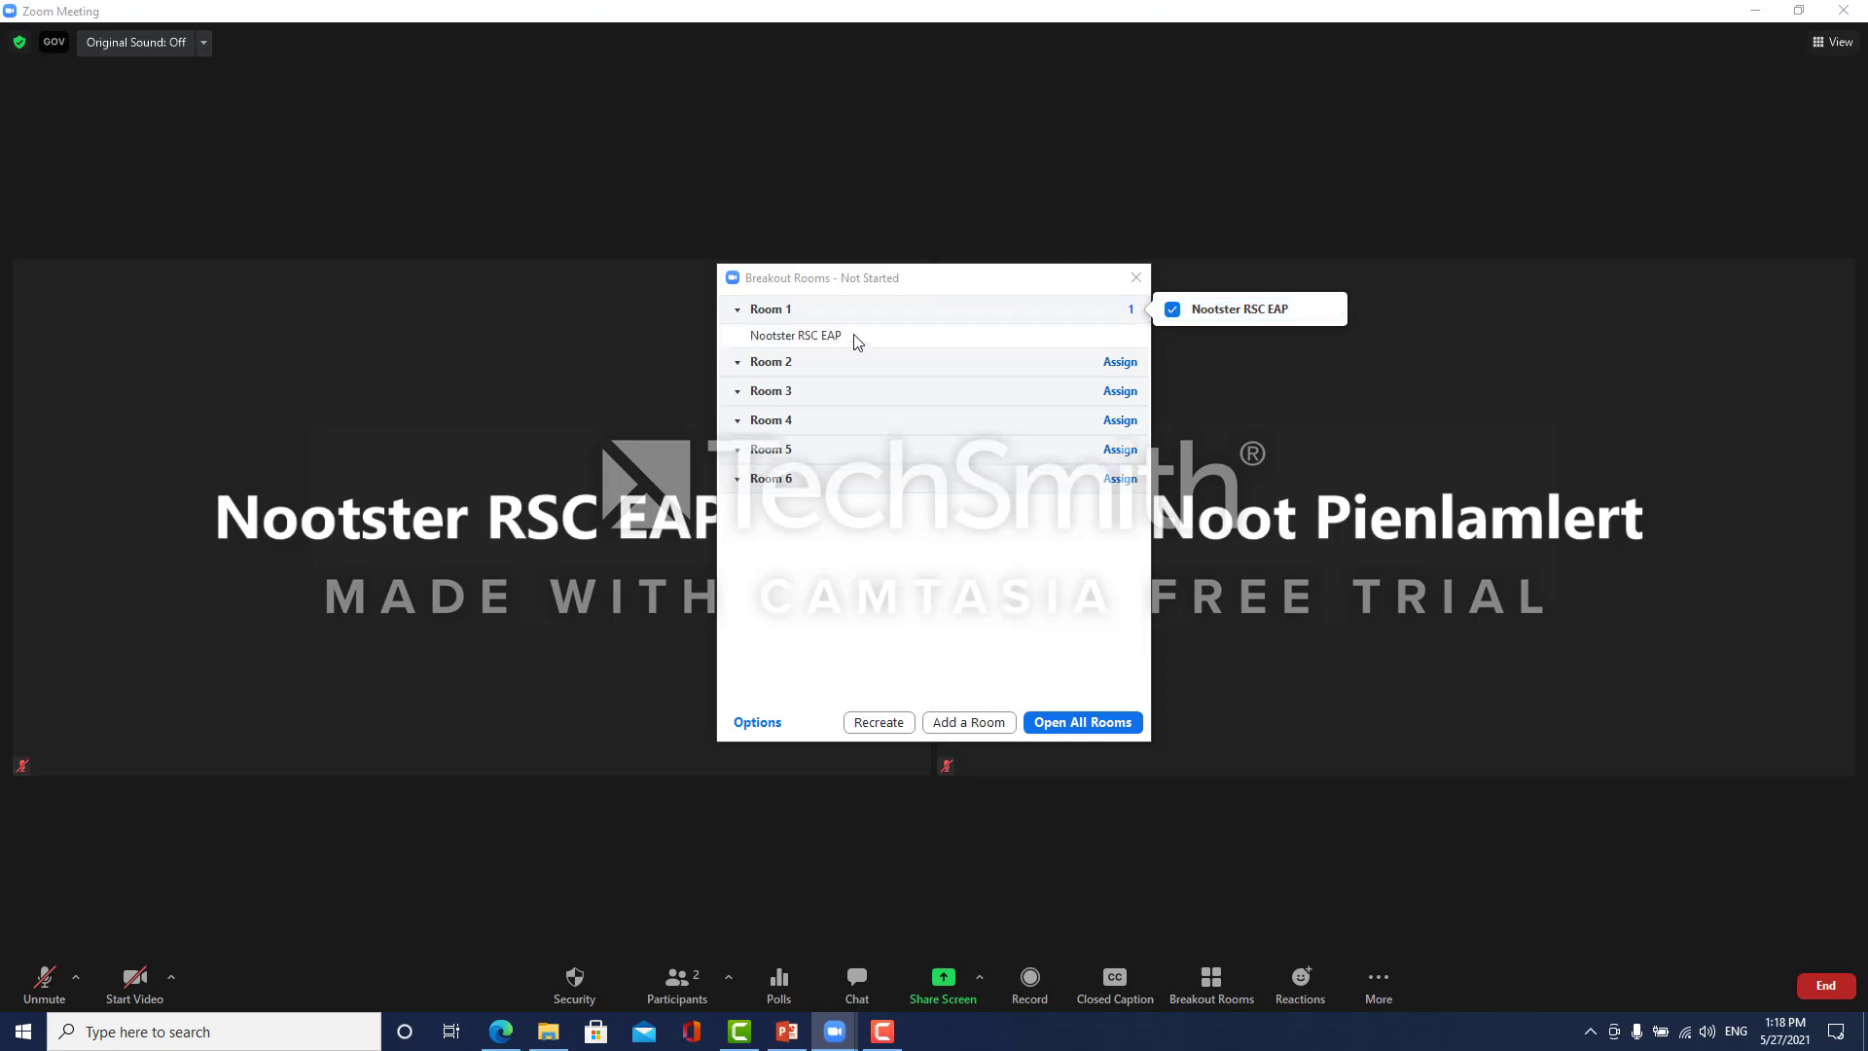
{"action": "left_click", "coordinate": [820, 540]}
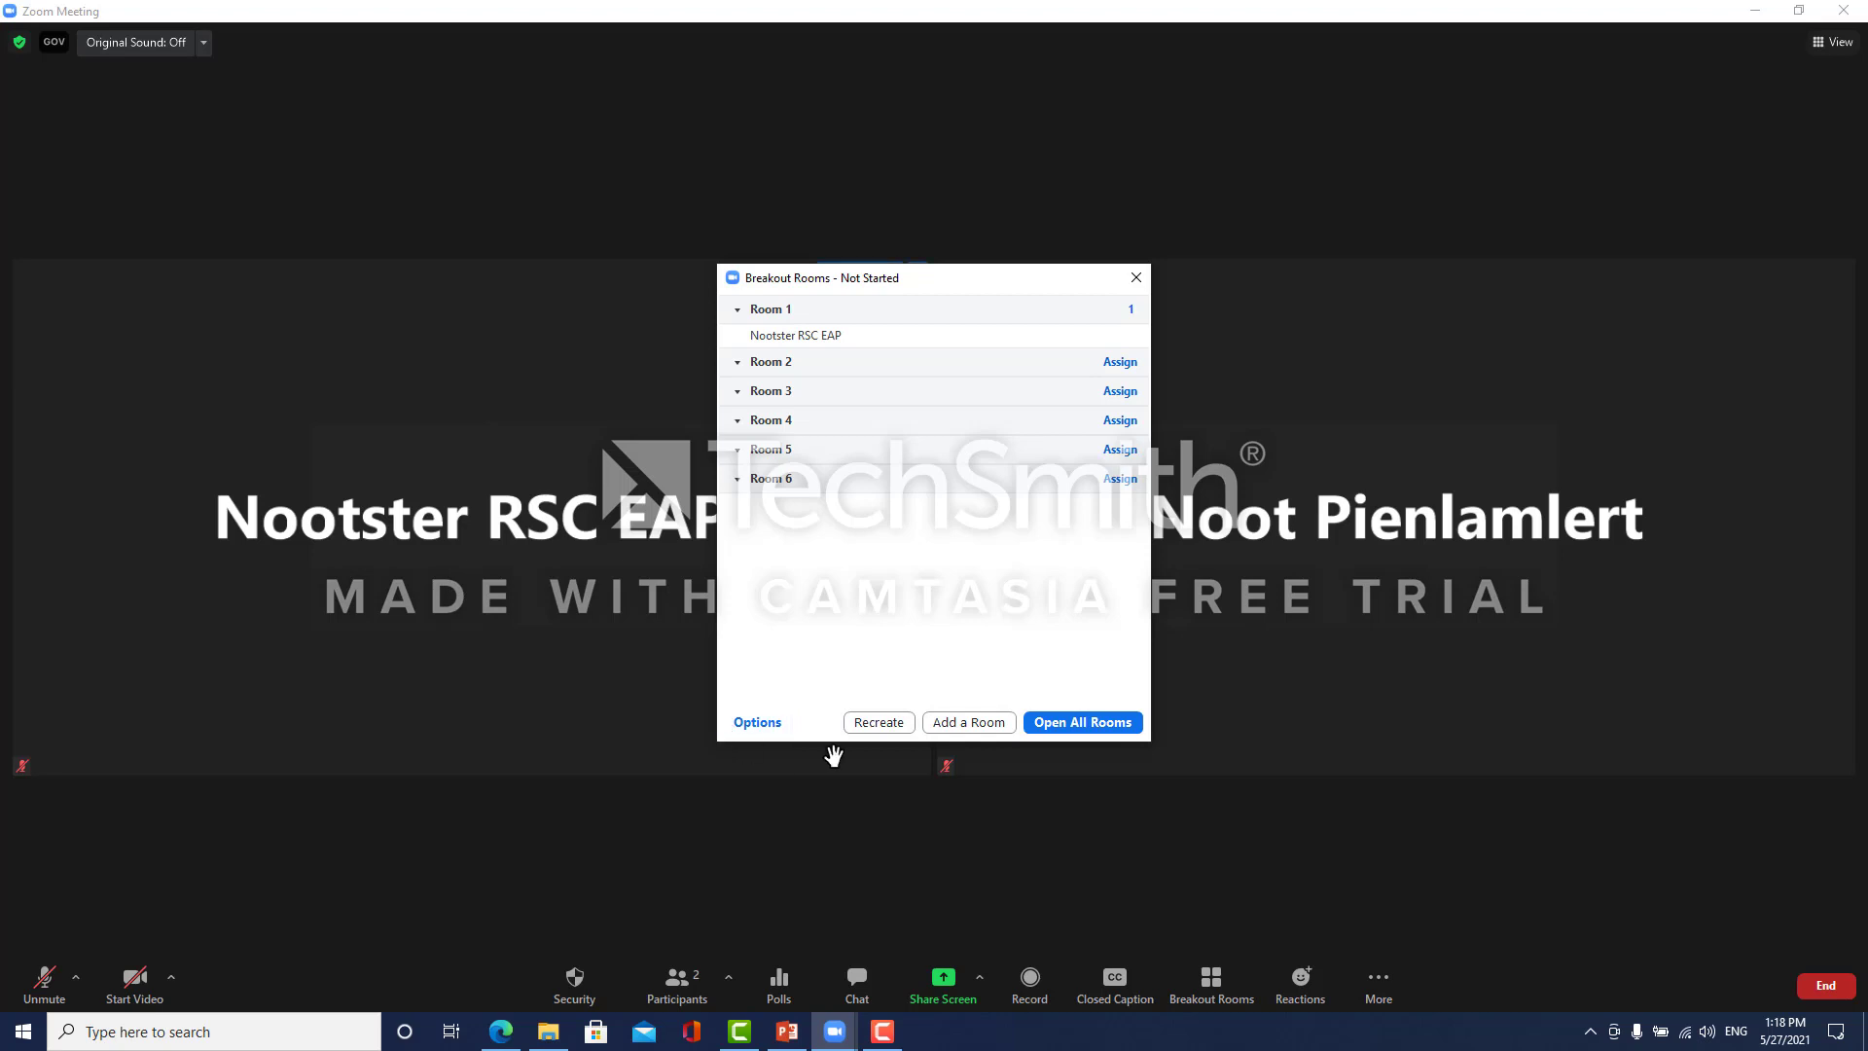
{"action": "mouse_move", "coordinate": [1000, 768]}
{"action": "left_click", "coordinate": [1097, 724]}
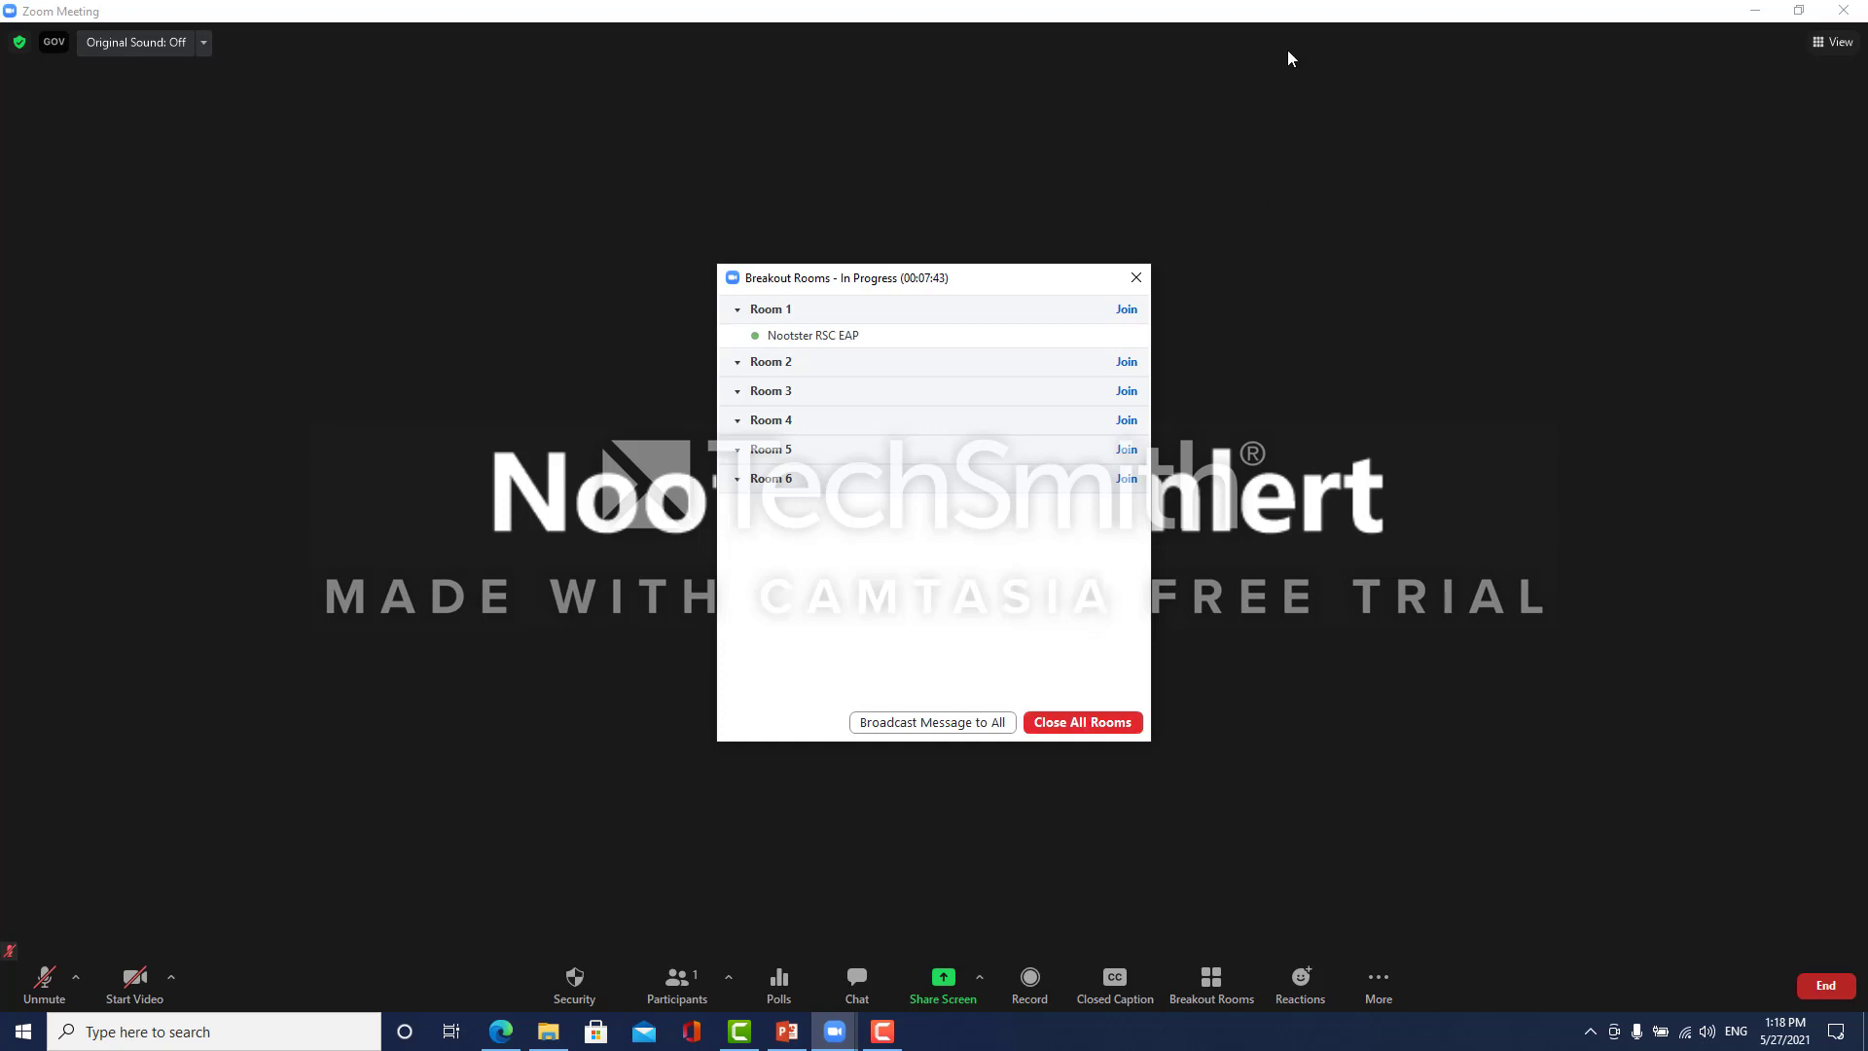
{"action": "left_click", "coordinate": [1279, 25]}
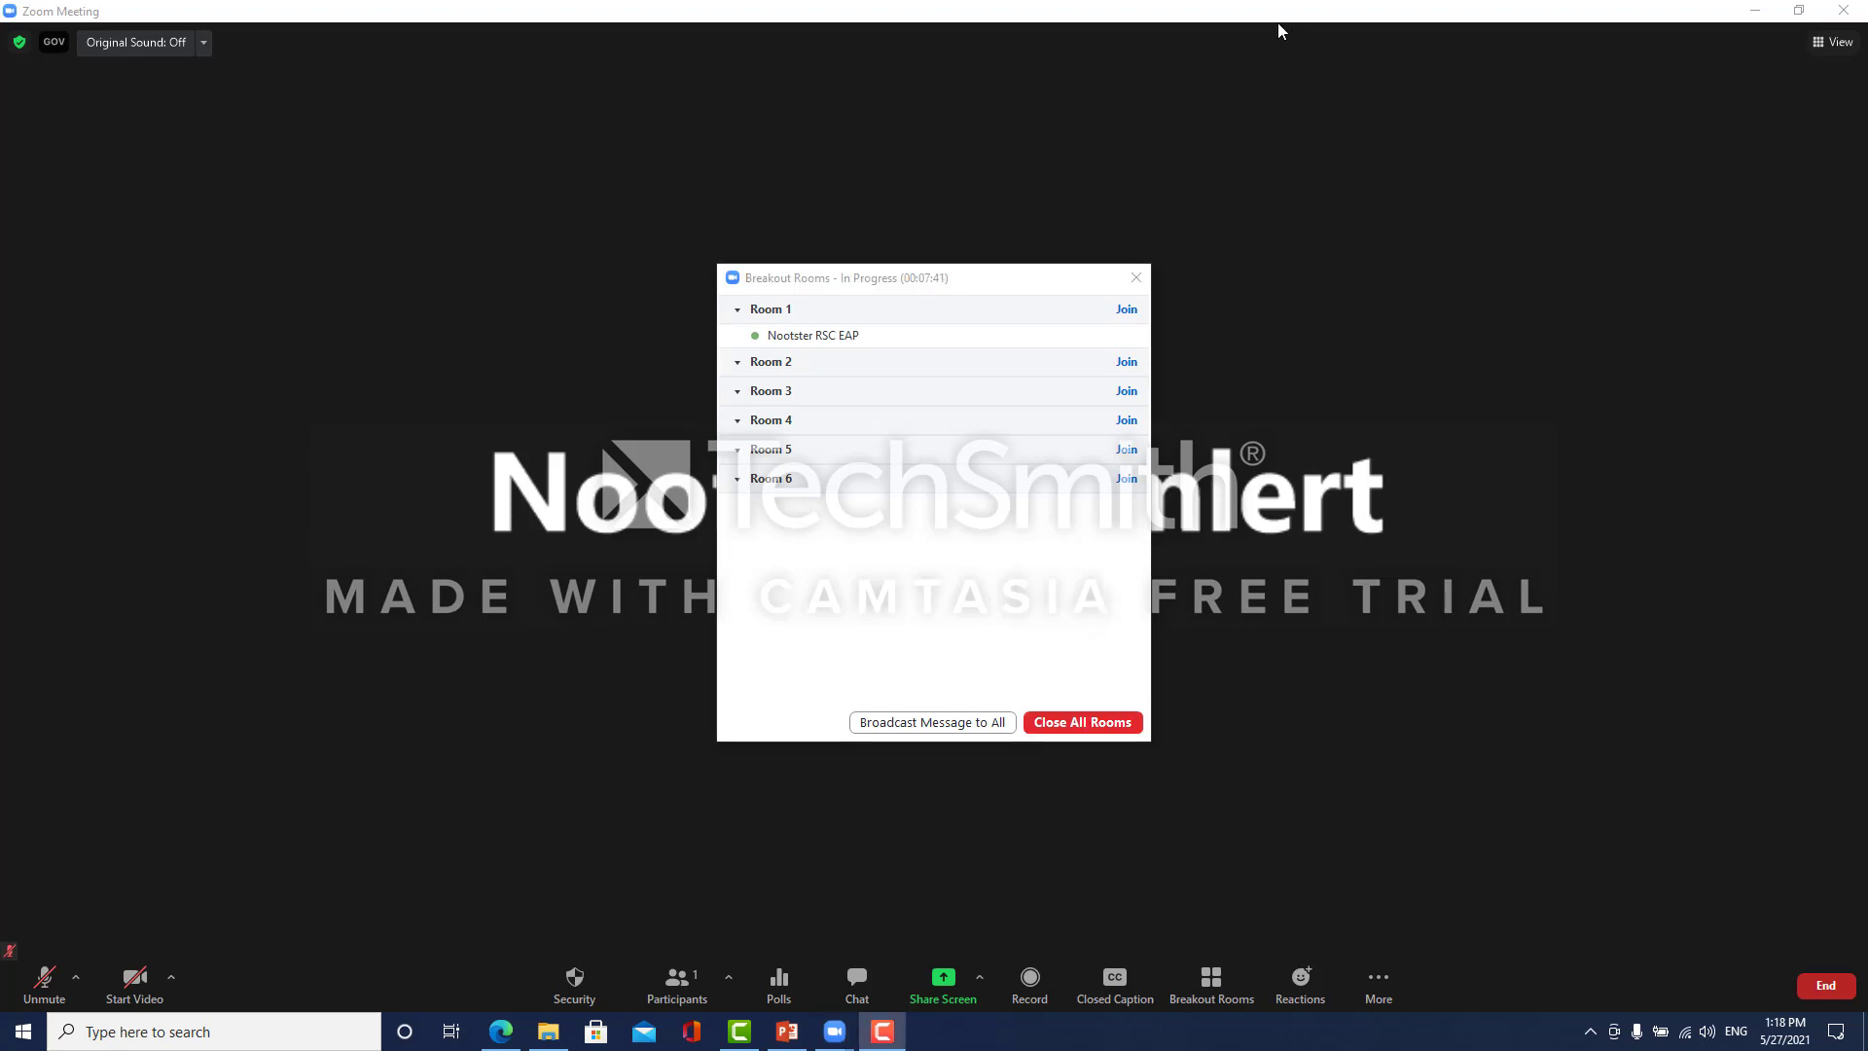
Broadcast the message "You have 5 mins left" to all breakout rooms, and close all rooms.
{"action": "left_click", "coordinate": [915, 729]}
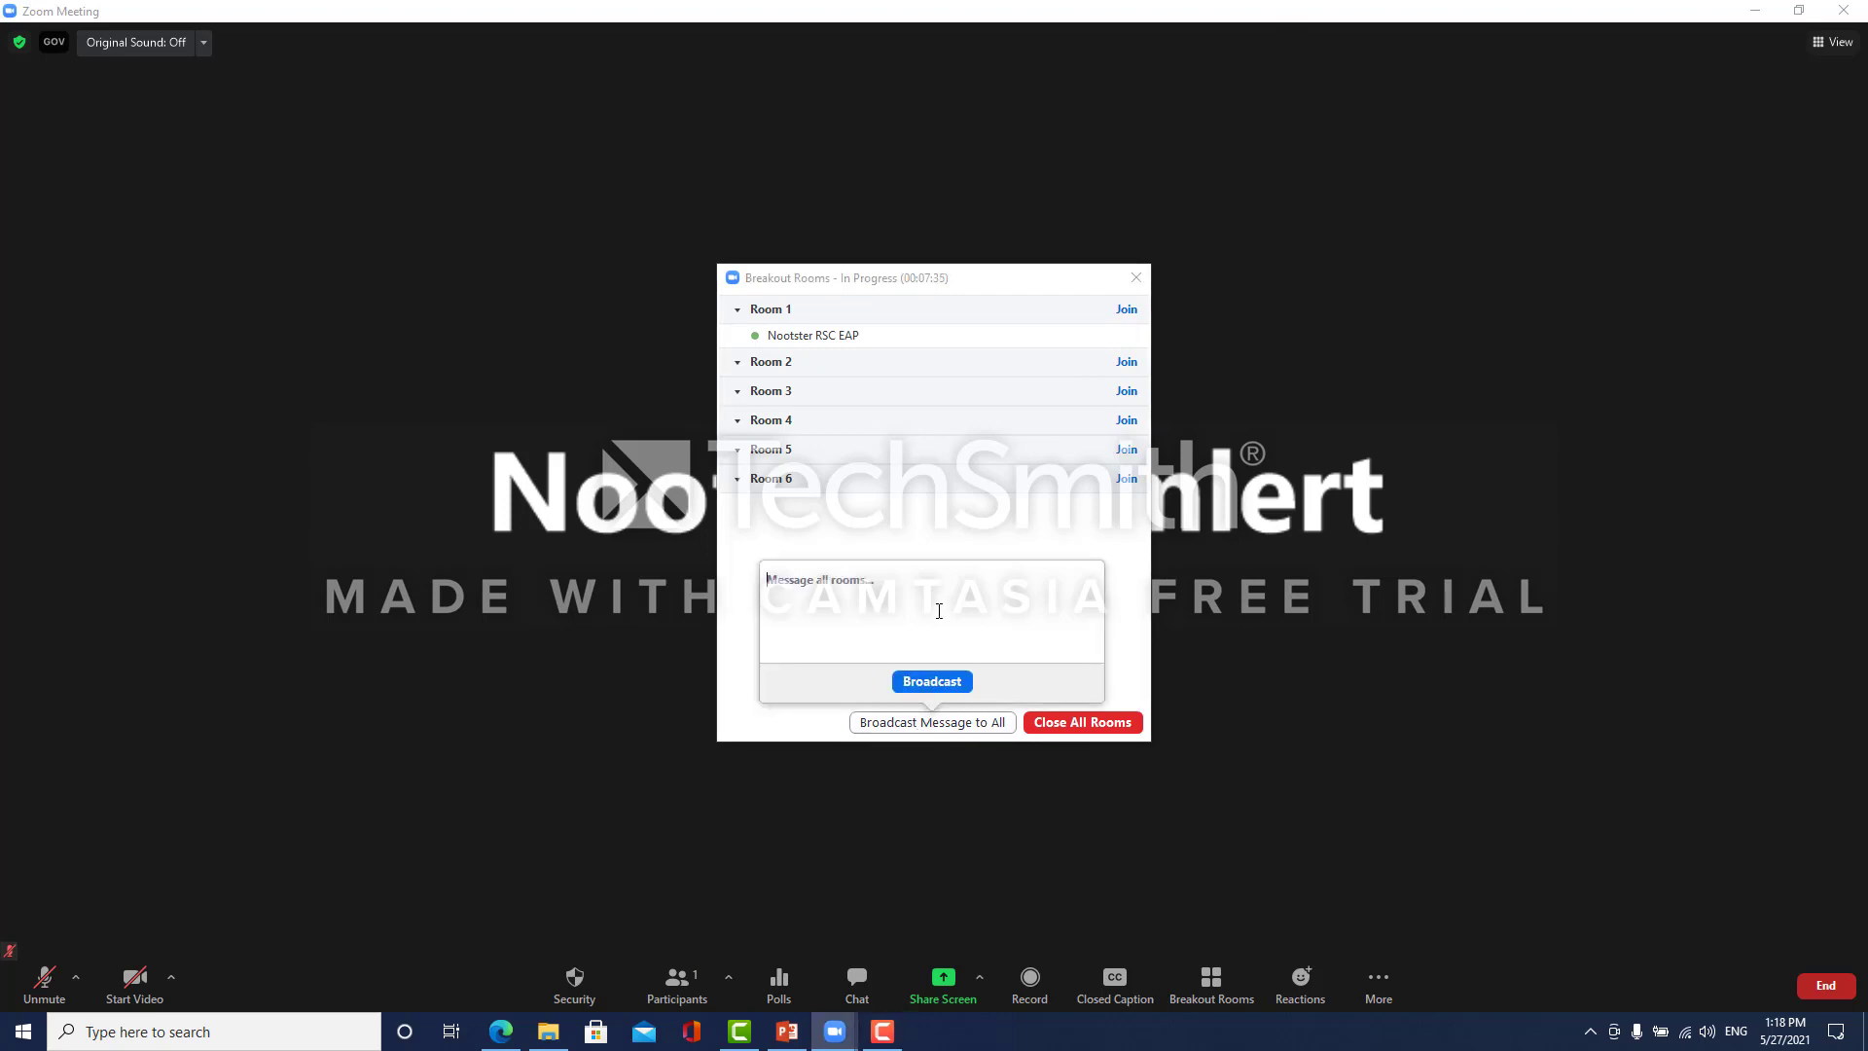
{"action": "type", "text": "You have 5 mins left"}
{"action": "left_click", "coordinate": [943, 680]}
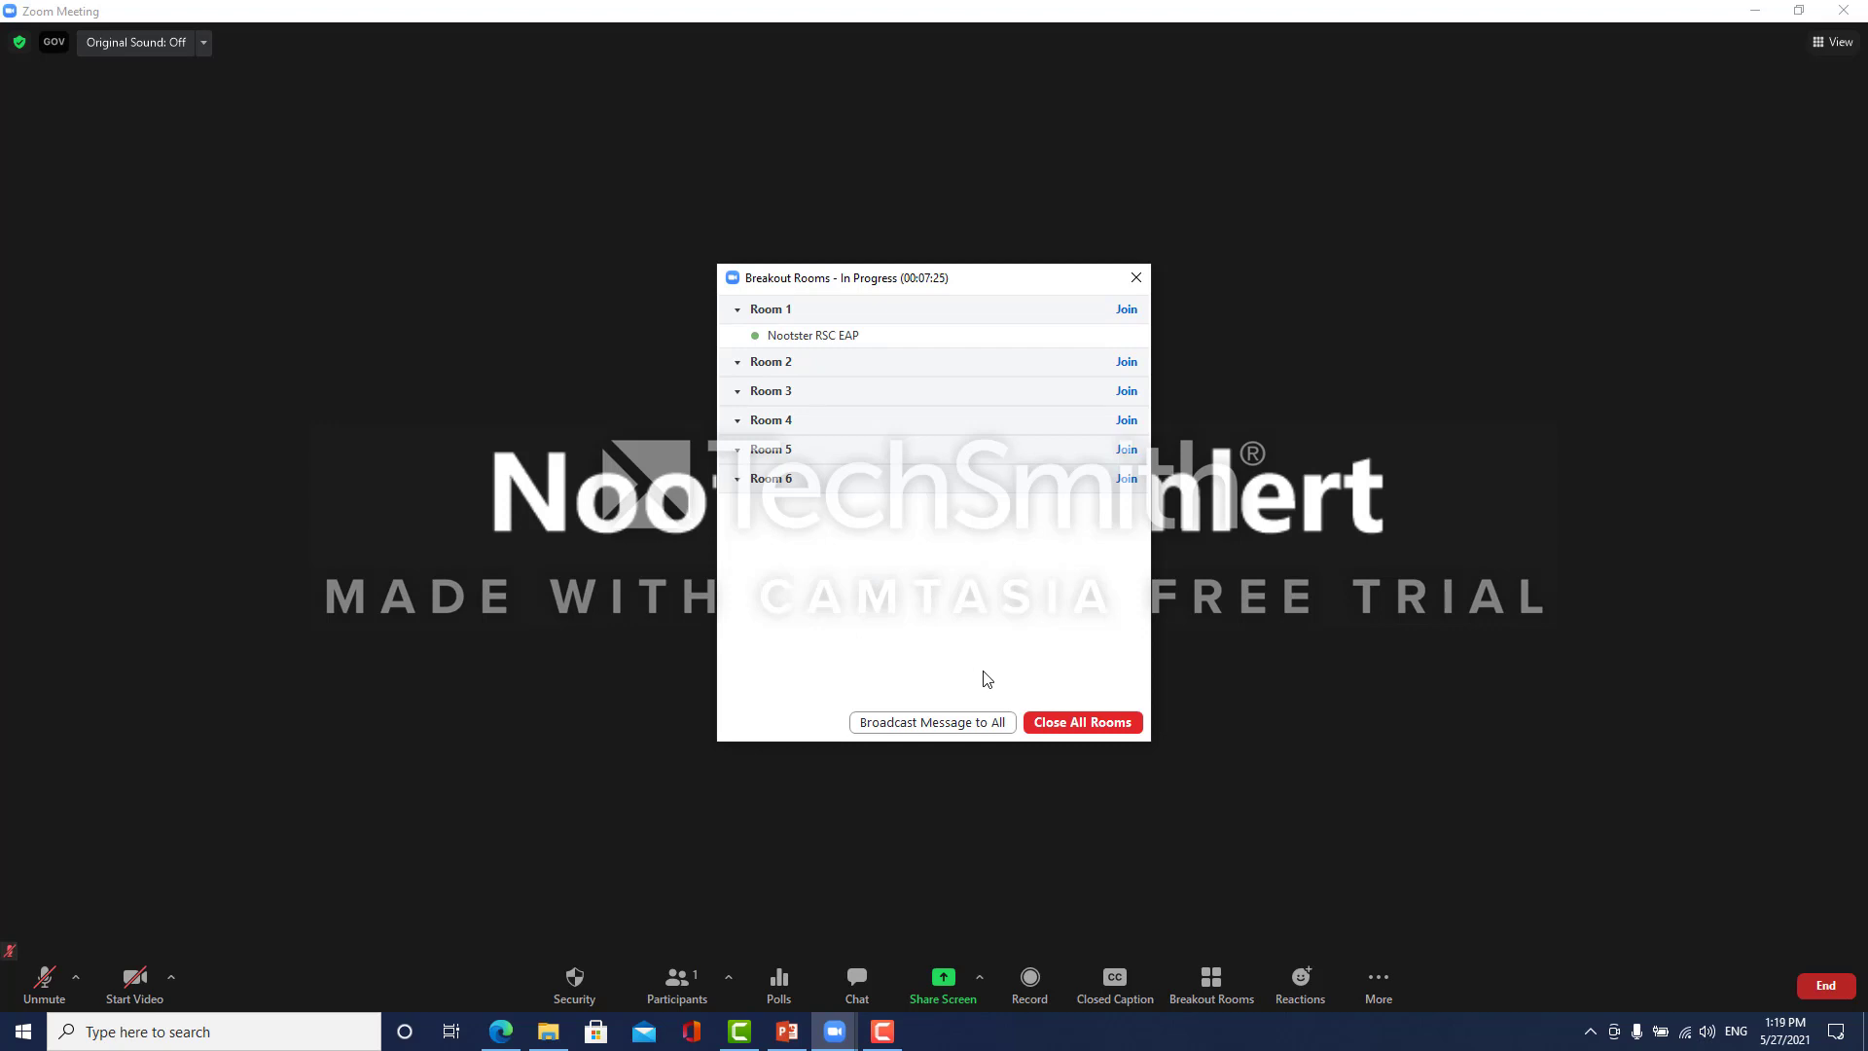
{"action": "left_click", "coordinate": [1088, 725]}
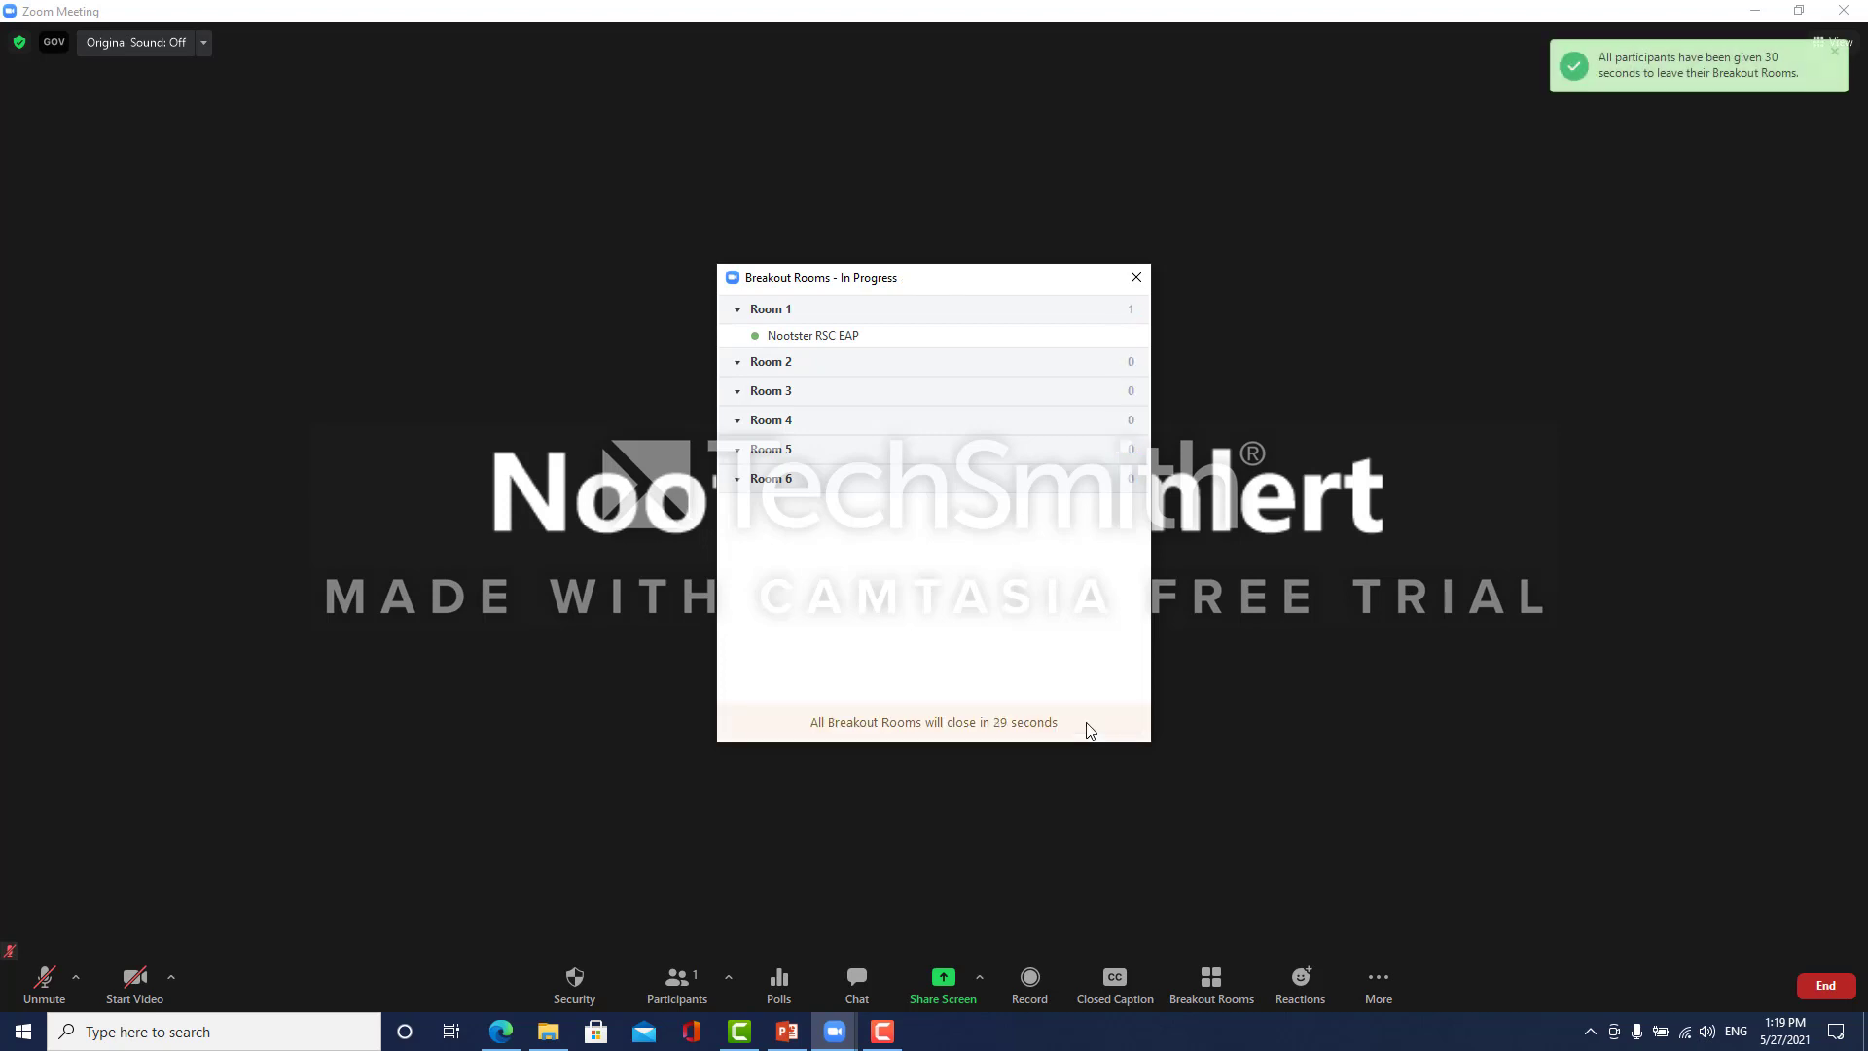